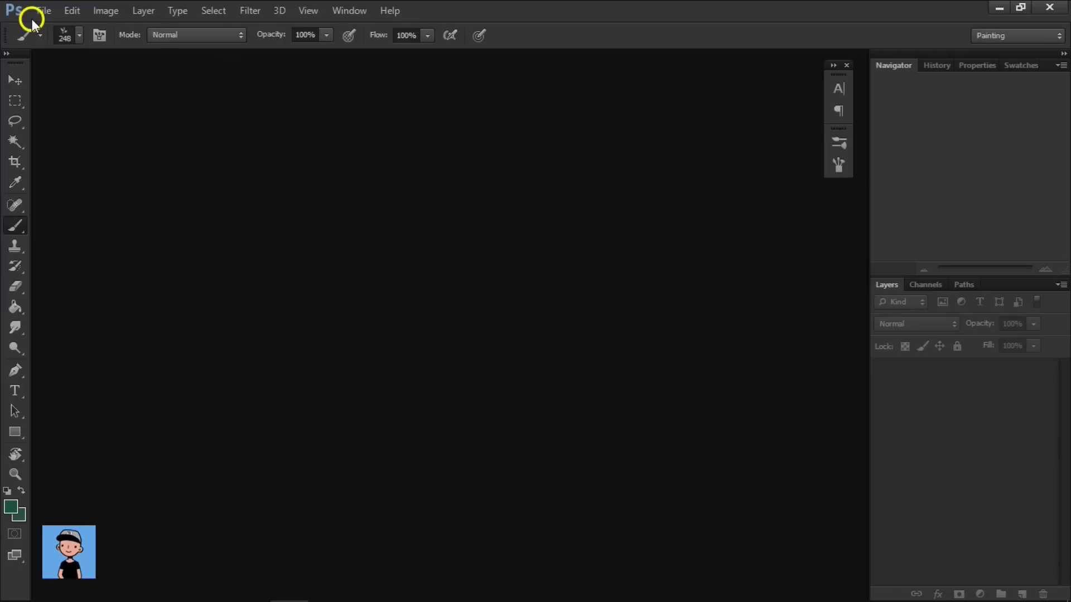
Step: Create a 1280×1280 px, 72 ppi white document and add an empty layer
{"action": "left_click", "coordinate": [36, 15]}
{"action": "key", "text": "ctrl+n"}
{"action": "left_click", "coordinate": [334, 164]}
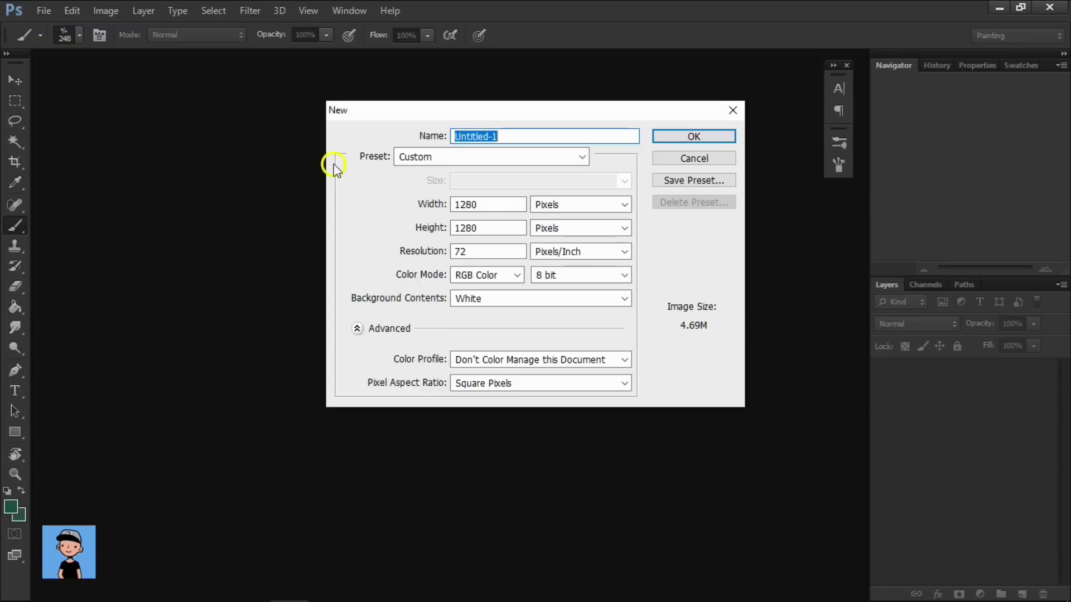
{"action": "left_click", "coordinate": [460, 203]}
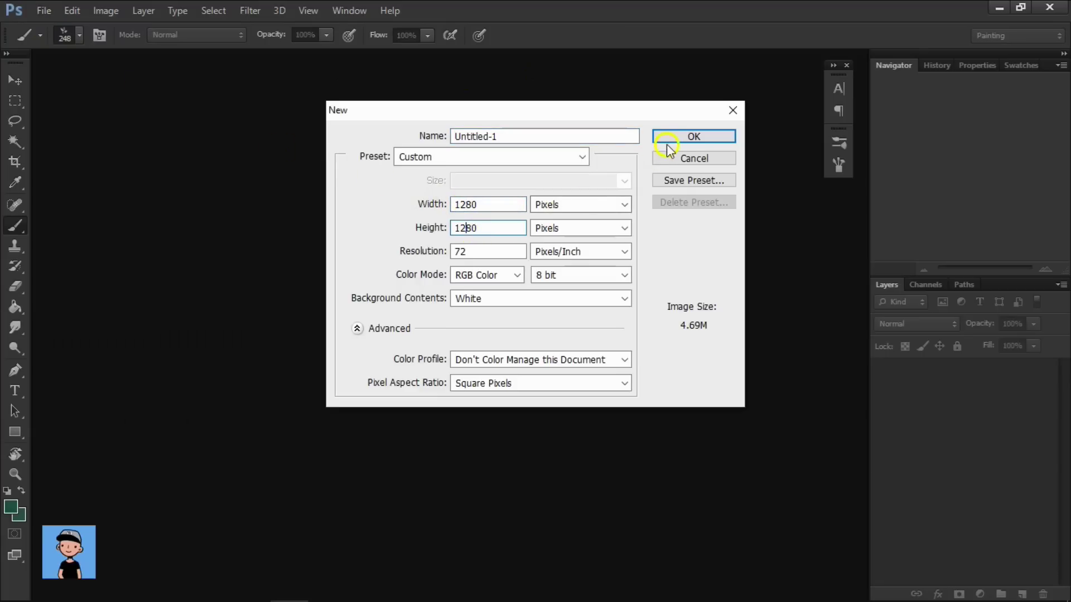
{"action": "left_click", "coordinate": [688, 136]}
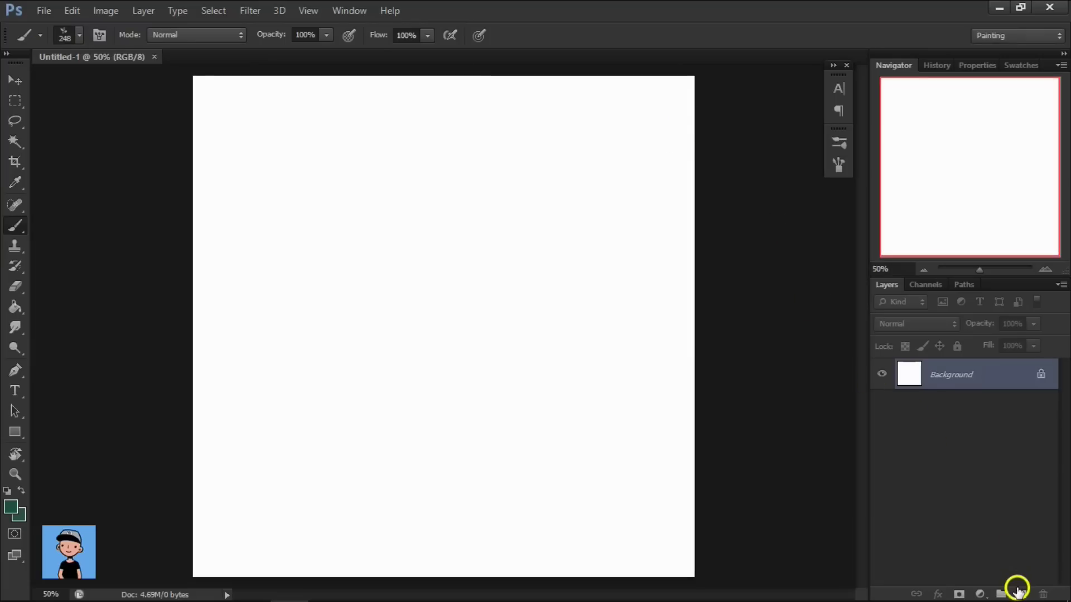
{"action": "left_click", "coordinate": [1022, 594]}
Step: Choose a hard round brush at about 56 px with black as the foreground colour
{"action": "left_click_drag", "start_coordinate": [586, 343], "coordinate": [605, 324]}
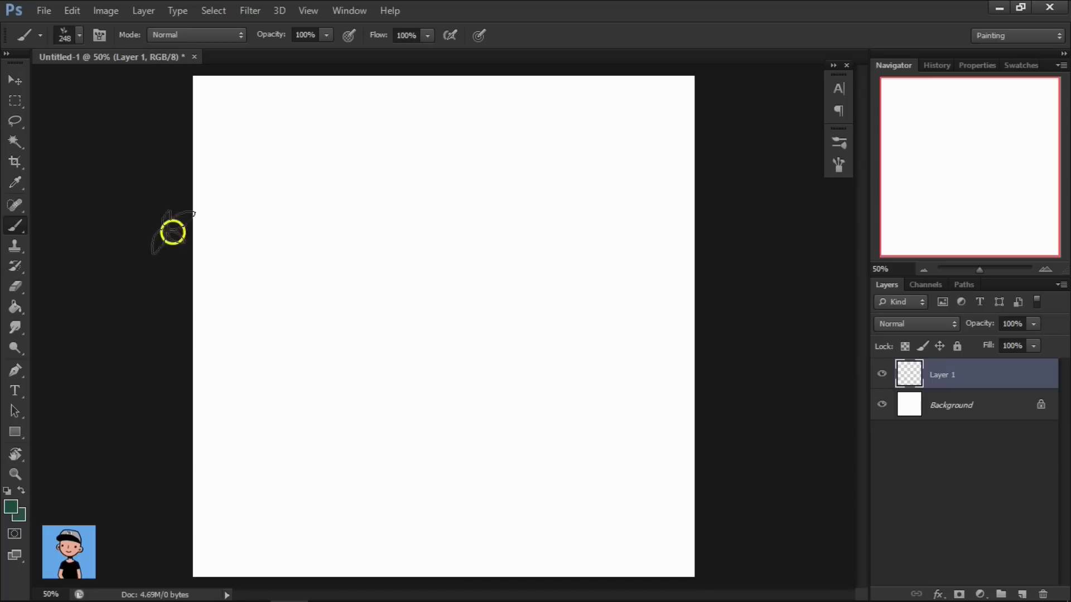
{"action": "right_click", "coordinate": [365, 244]}
{"action": "scroll", "coordinate": [500, 386], "scroll_direction": "up", "scroll_amount": 2}
{"action": "scroll", "coordinate": [502, 379], "scroll_direction": "up", "scroll_amount": 2}
{"action": "scroll", "coordinate": [510, 396], "scroll_direction": "up", "scroll_amount": 2}
{"action": "left_click", "coordinate": [513, 406]}
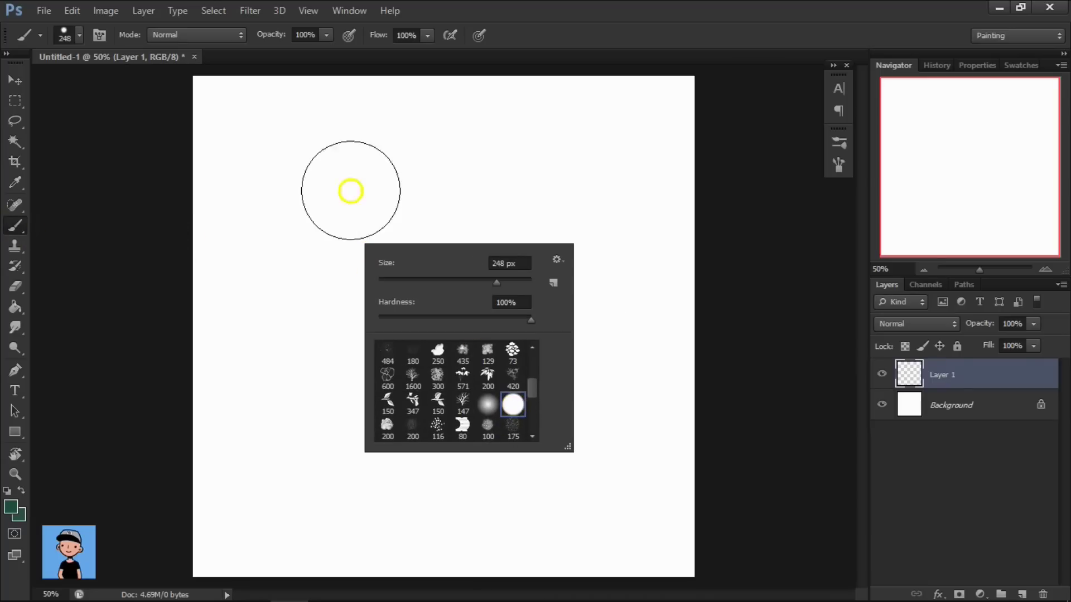
{"action": "left_click_drag", "start_coordinate": [330, 172], "coordinate": [292, 198]}
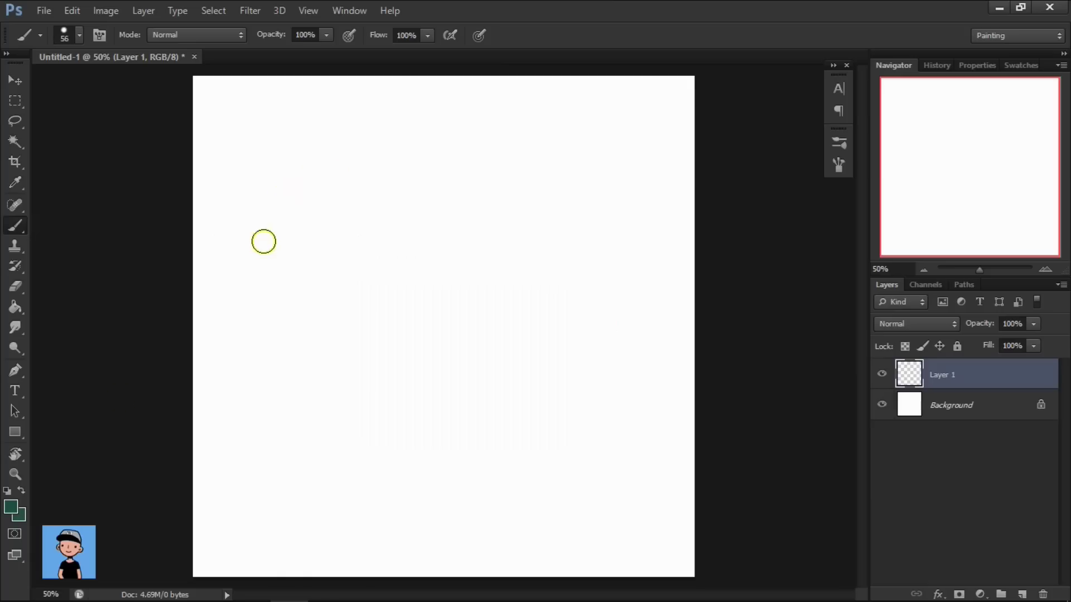
{"action": "left_click", "coordinate": [11, 506]}
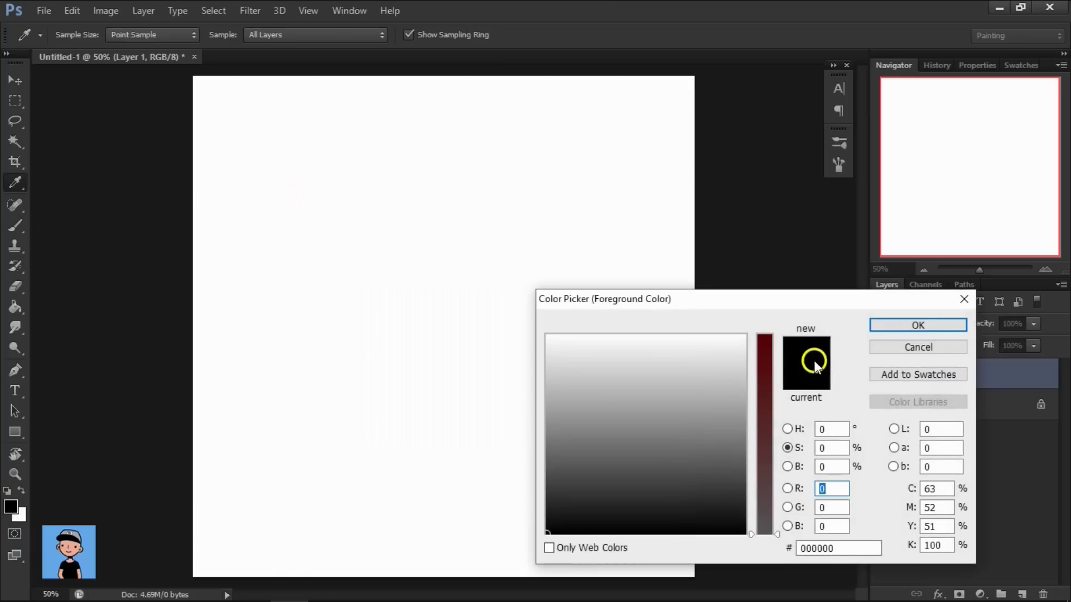
{"action": "left_click", "coordinate": [924, 323]}
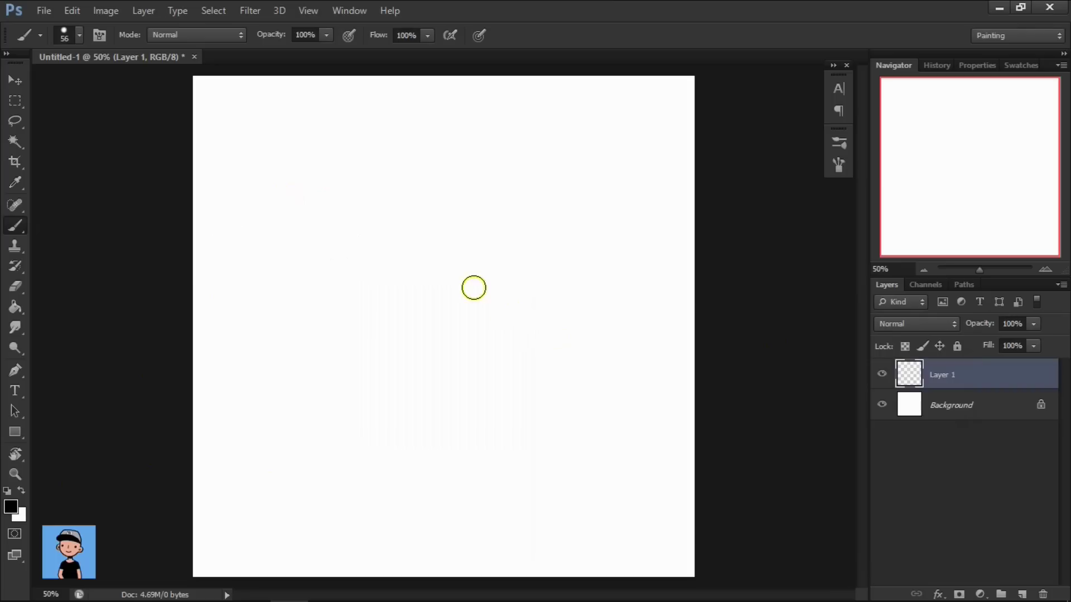
Step: Paint a filled black leaf shape, enlarging the brush with ] to fill it
{"action": "mouse_move", "coordinate": [487, 221]}
{"action": "left_mouse_down"}
{"action": "mouse_move", "coordinate": [433, 246]}
{"action": "mouse_move", "coordinate": [375, 318]}
{"action": "mouse_move", "coordinate": [359, 361]}
{"action": "mouse_move", "coordinate": [402, 363]}
{"action": "mouse_move", "coordinate": [478, 335]}
{"action": "mouse_move", "coordinate": [540, 261]}
{"action": "mouse_move", "coordinate": [559, 203]}
{"action": "mouse_move", "coordinate": [523, 208]}
{"action": "mouse_move", "coordinate": [525, 197]}
{"action": "mouse_move", "coordinate": [442, 254]}
{"action": "left_mouse_up"}
{"action": "key", "text": "bracketright"}
{"action": "key", "text": "bracketright"}
{"action": "key", "text": "bracketright"}
{"action": "mouse_move", "coordinate": [526, 215]}
{"action": "left_mouse_down"}
{"action": "mouse_move", "coordinate": [418, 289]}
{"action": "mouse_move", "coordinate": [513, 251]}
{"action": "left_mouse_up"}
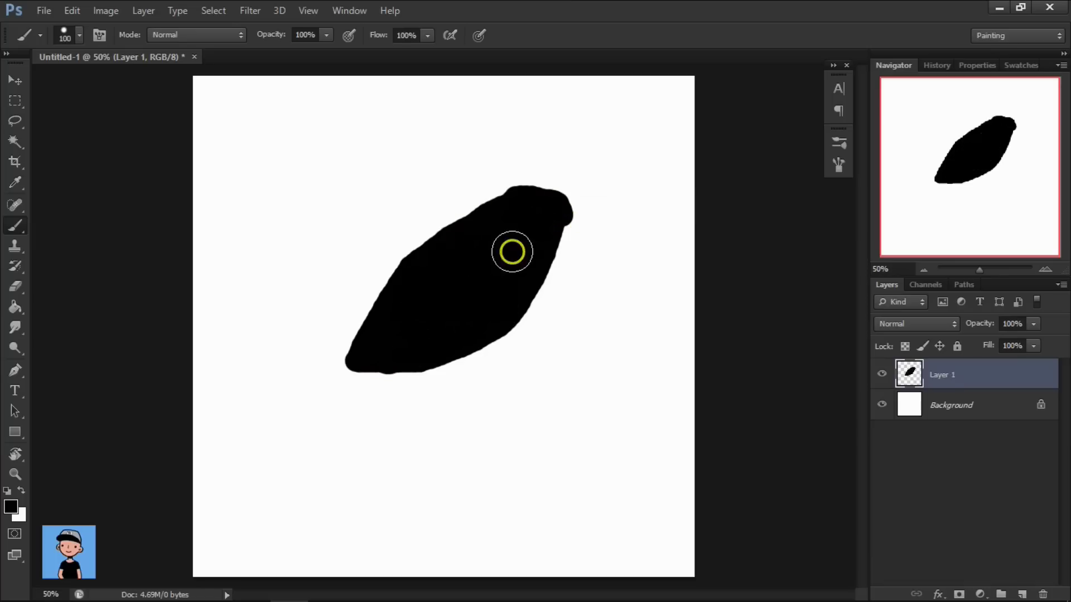
{"action": "mouse_move", "coordinate": [473, 218]}
{"action": "left_mouse_down"}
{"action": "mouse_move", "coordinate": [574, 204]}
{"action": "mouse_move", "coordinate": [481, 326]}
{"action": "mouse_move", "coordinate": [383, 354]}
{"action": "left_mouse_up"}
Step: Trim the leaf's edges smooth with the Eraser tool
{"action": "left_click", "coordinate": [15, 288]}
{"action": "right_click", "coordinate": [383, 395]}
{"action": "left_click", "coordinate": [350, 394]}
{"action": "mouse_move", "coordinate": [349, 394]}
{"action": "left_mouse_down"}
{"action": "mouse_move", "coordinate": [407, 394]}
{"action": "mouse_move", "coordinate": [529, 349]}
{"action": "mouse_move", "coordinate": [564, 301]}
{"action": "left_mouse_up"}
{"action": "mouse_move", "coordinate": [385, 259]}
{"action": "left_mouse_down"}
{"action": "mouse_move", "coordinate": [366, 272]}
{"action": "mouse_move", "coordinate": [334, 362]}
{"action": "mouse_move", "coordinate": [361, 290]}
{"action": "mouse_move", "coordinate": [437, 201]}
{"action": "left_mouse_up"}
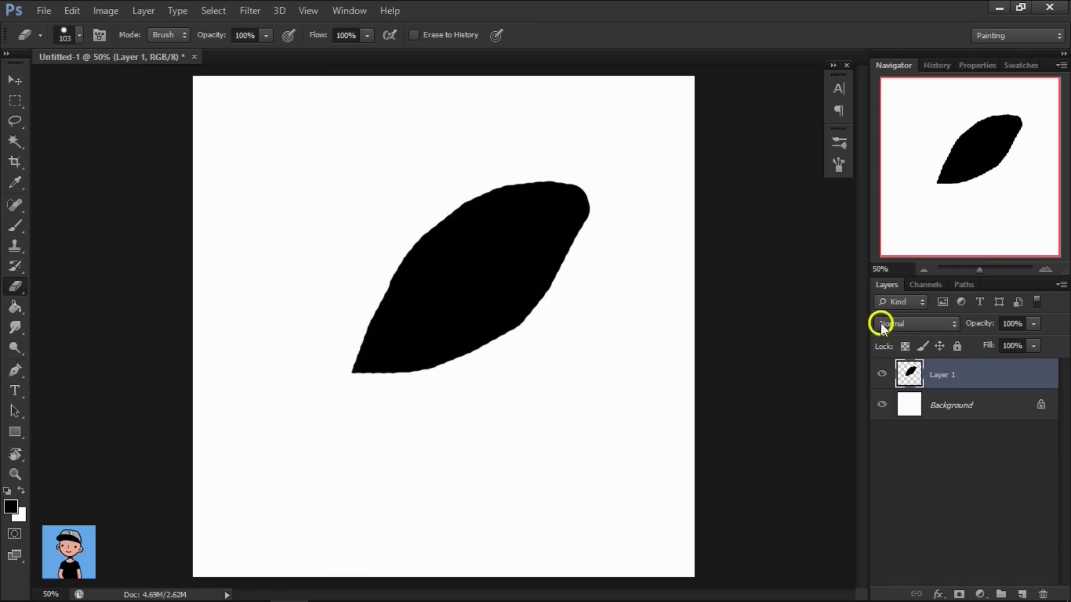
{"action": "left_click", "coordinate": [16, 100]}
Step: Free Transform the leaf: rotate about 81°, scale to 60%, move it upper-left
{"action": "right_click", "coordinate": [451, 220]}
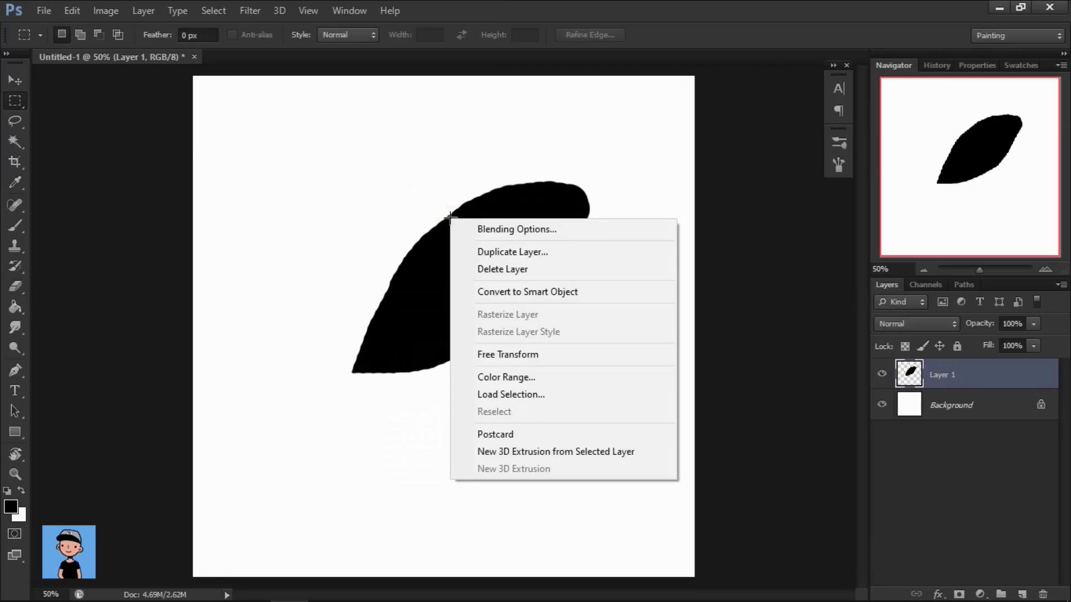
{"action": "left_click", "coordinate": [526, 355]}
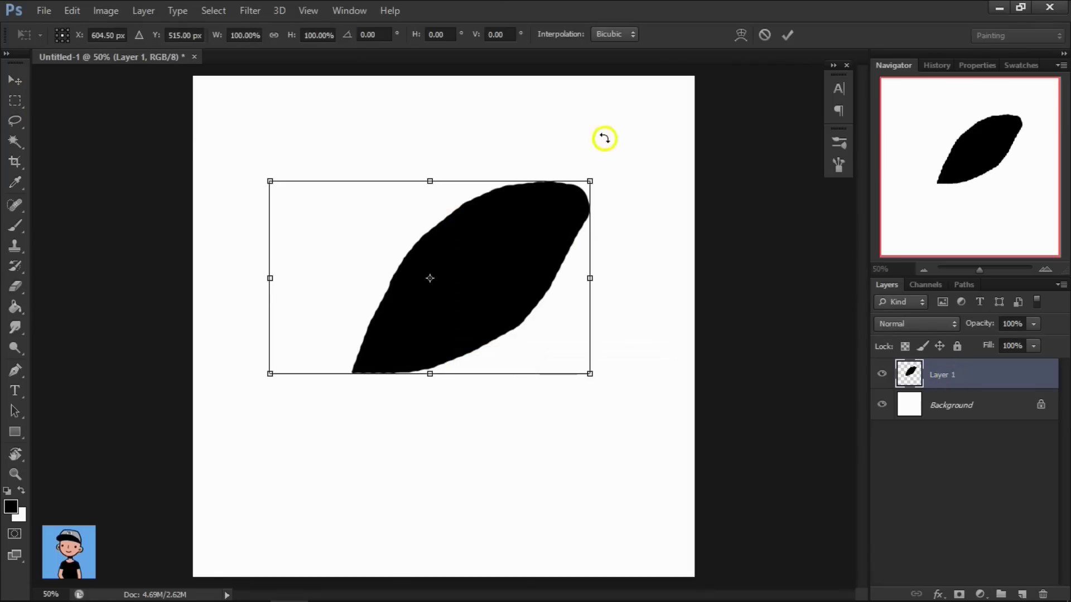
{"action": "left_click_drag", "start_coordinate": [596, 173], "coordinate": [579, 418]}
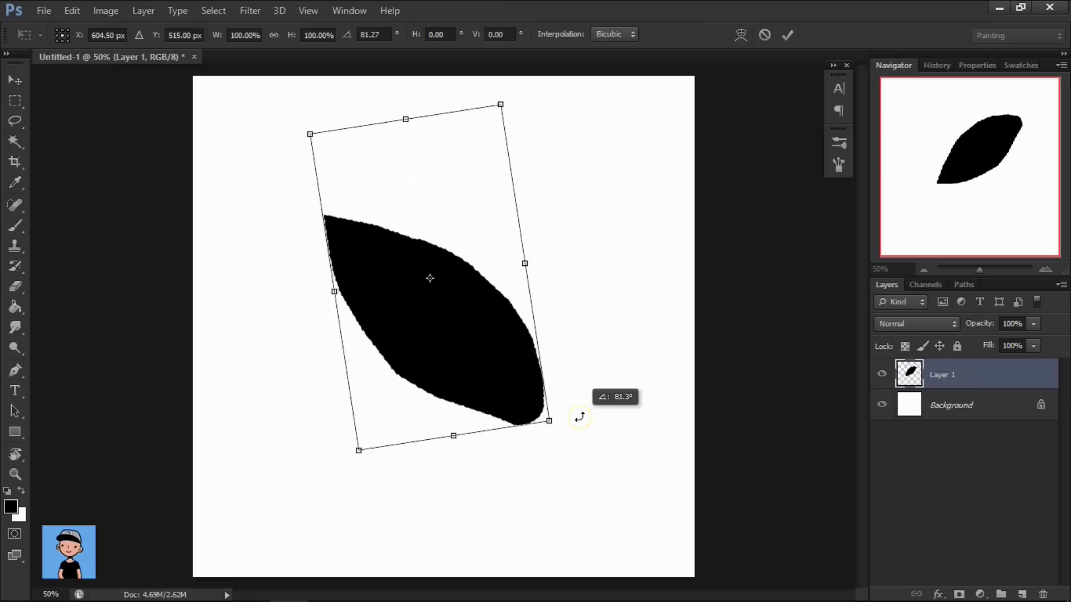
{"action": "left_click_drag", "start_coordinate": [549, 421], "coordinate": [500, 369]}
{"action": "left_click_drag", "start_coordinate": [437, 328], "coordinate": [352, 324]}
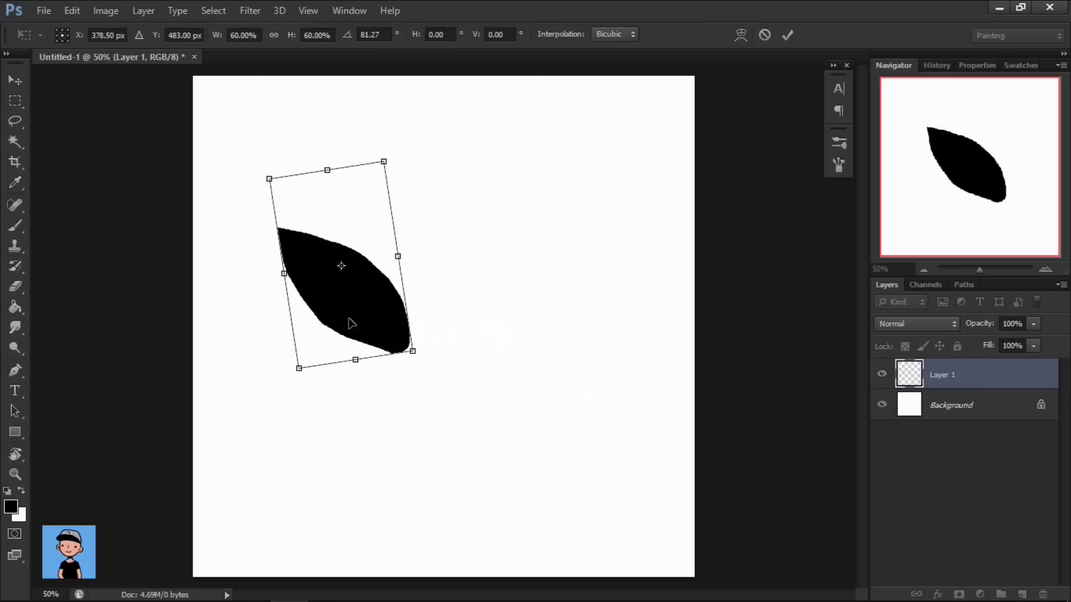
{"action": "double_click", "coordinate": [351, 324]}
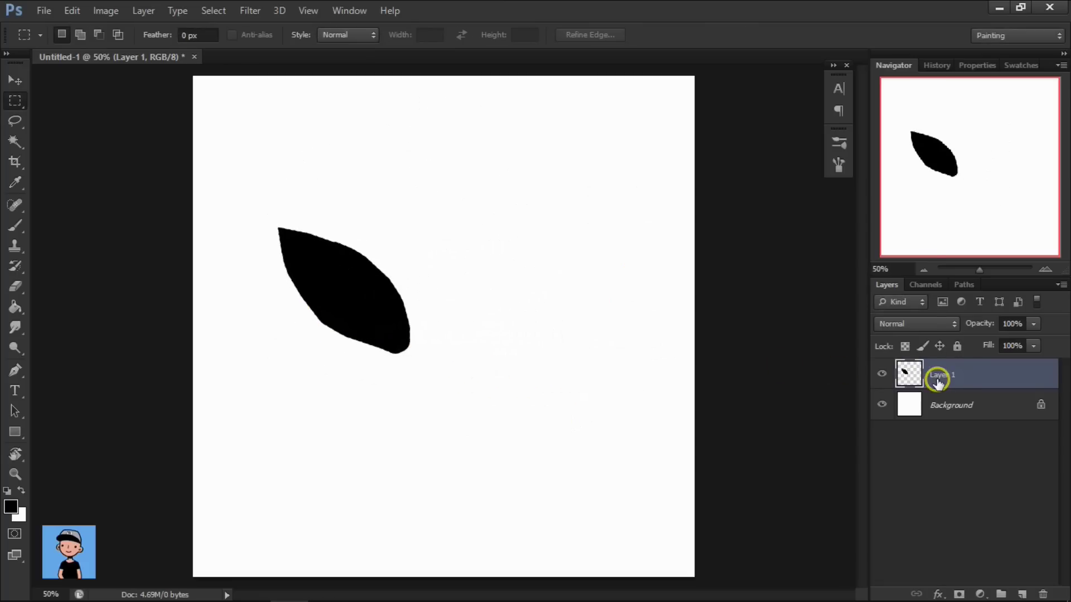
Step: Duplicate the leaf layer and move the copy beside the original
{"action": "right_click", "coordinate": [937, 383]}
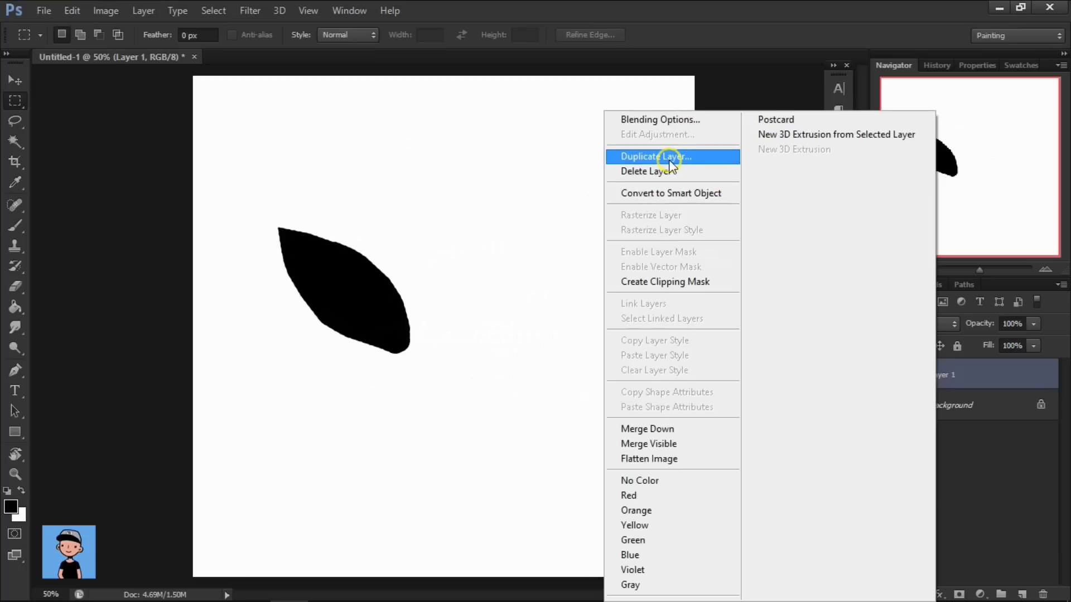
{"action": "left_click", "coordinate": [669, 158]}
{"action": "left_click", "coordinate": [671, 177]}
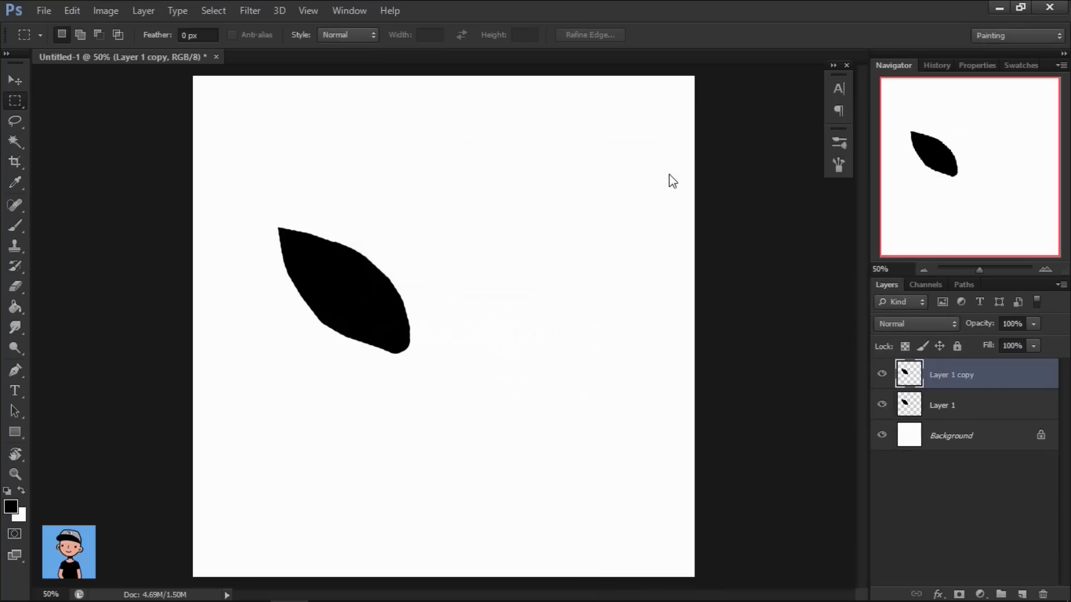
{"action": "right_click", "coordinate": [499, 276]}
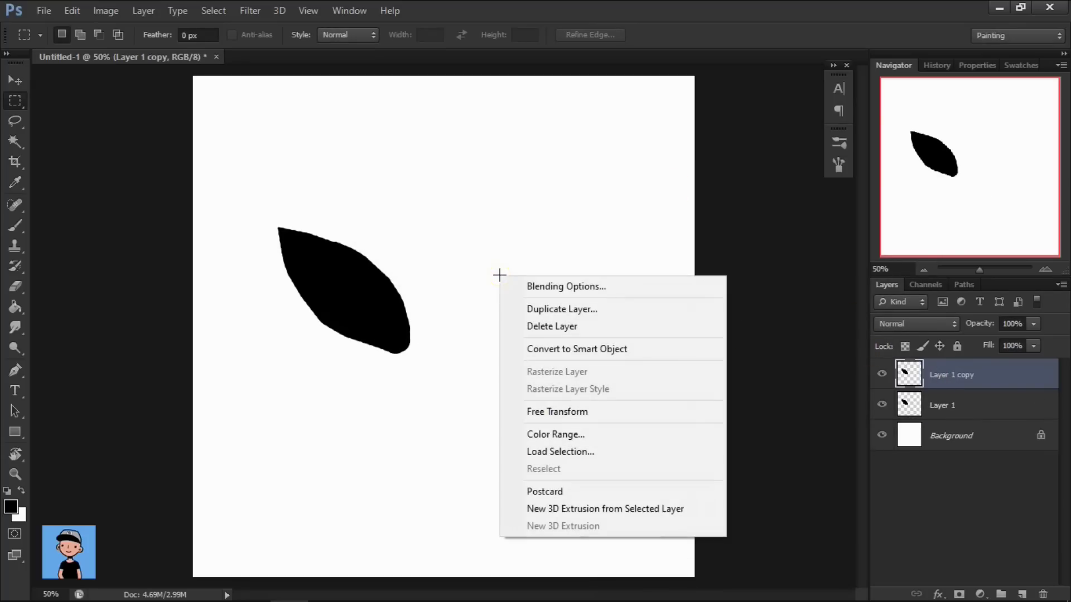
{"action": "left_click", "coordinate": [578, 413]}
{"action": "left_click_drag", "start_coordinate": [378, 306], "coordinate": [504, 301]}
Step: Flip the copy horizontally, scale it down and rotate it more upright
{"action": "right_click", "coordinate": [506, 301]}
{"action": "left_click", "coordinate": [564, 532]}
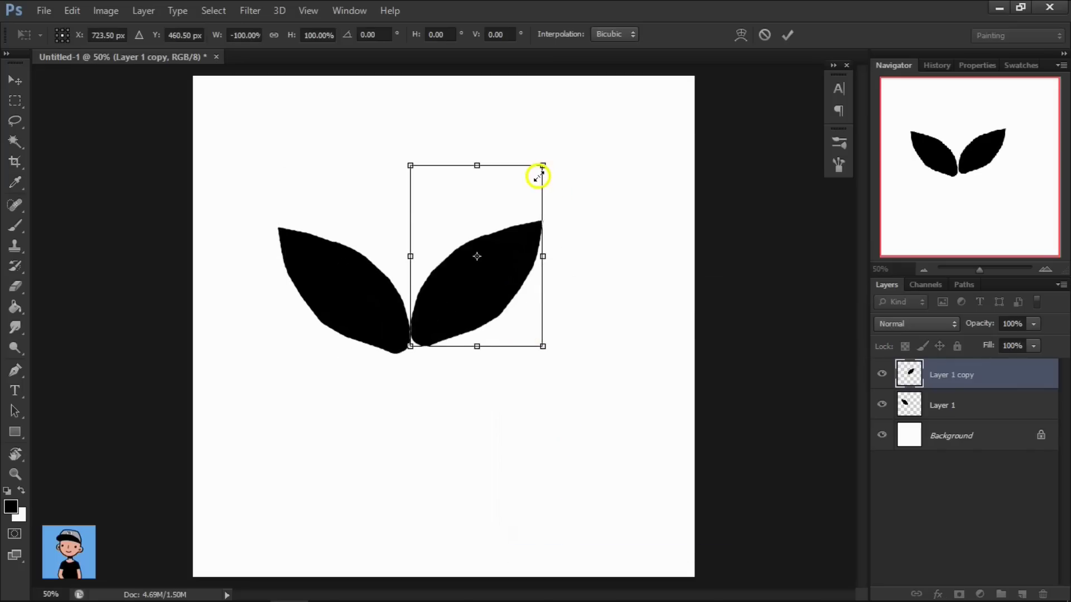
{"action": "left_click_drag", "start_coordinate": [539, 176], "coordinate": [519, 196]}
{"action": "left_click_drag", "start_coordinate": [468, 232], "coordinate": [473, 250]}
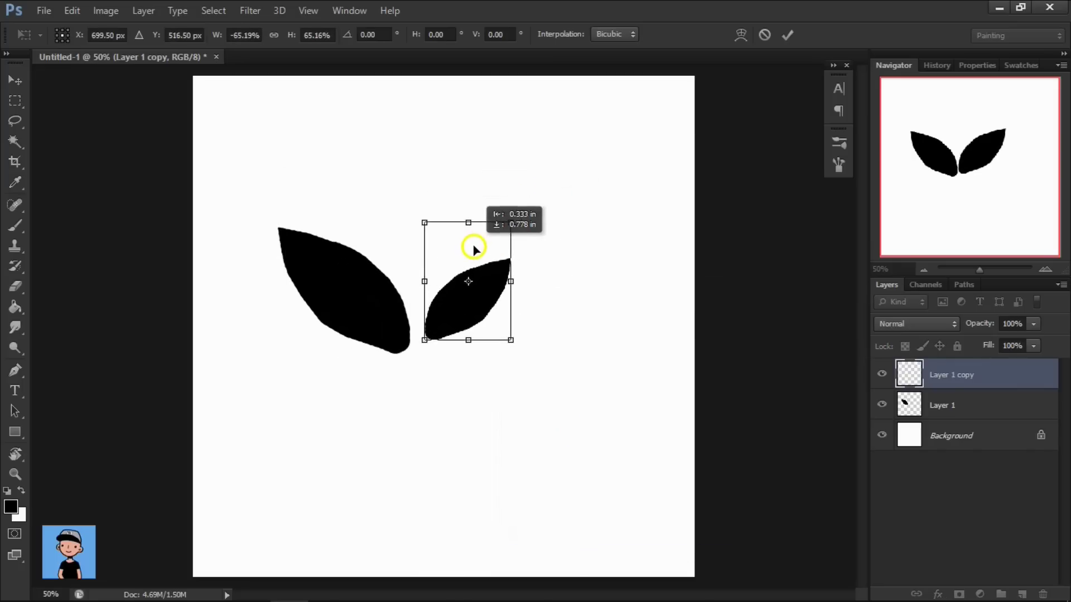
{"action": "left_click_drag", "start_coordinate": [557, 249], "coordinate": [543, 208]}
{"action": "left_click_drag", "start_coordinate": [444, 245], "coordinate": [439, 244]}
{"action": "double_click", "coordinate": [439, 245]}
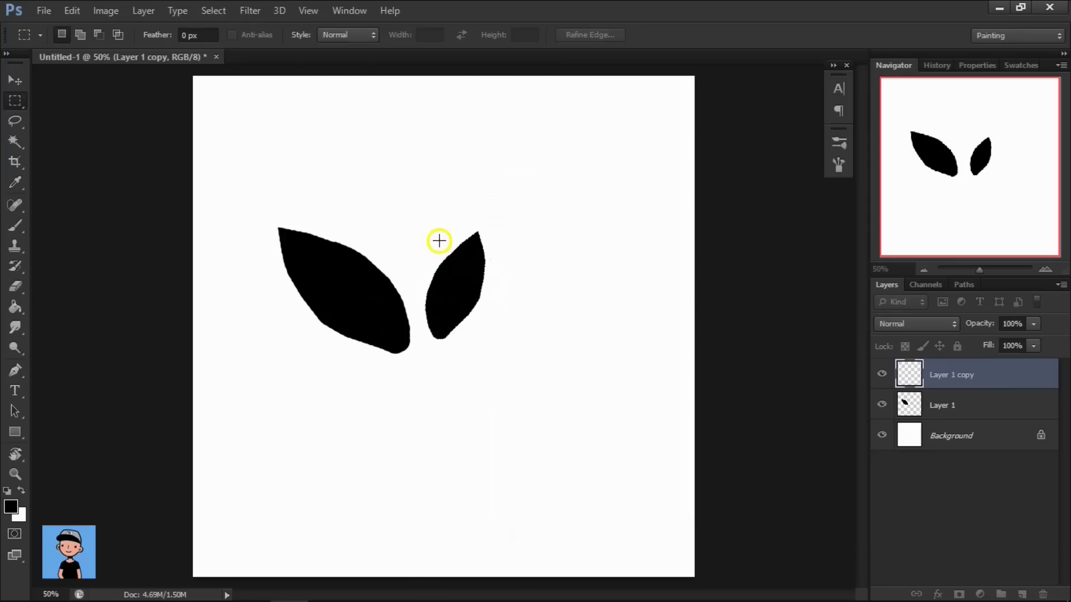
Step: Add a third leaf copy, enlarged, rotated and placed below the others
{"action": "right_click", "coordinate": [939, 379]}
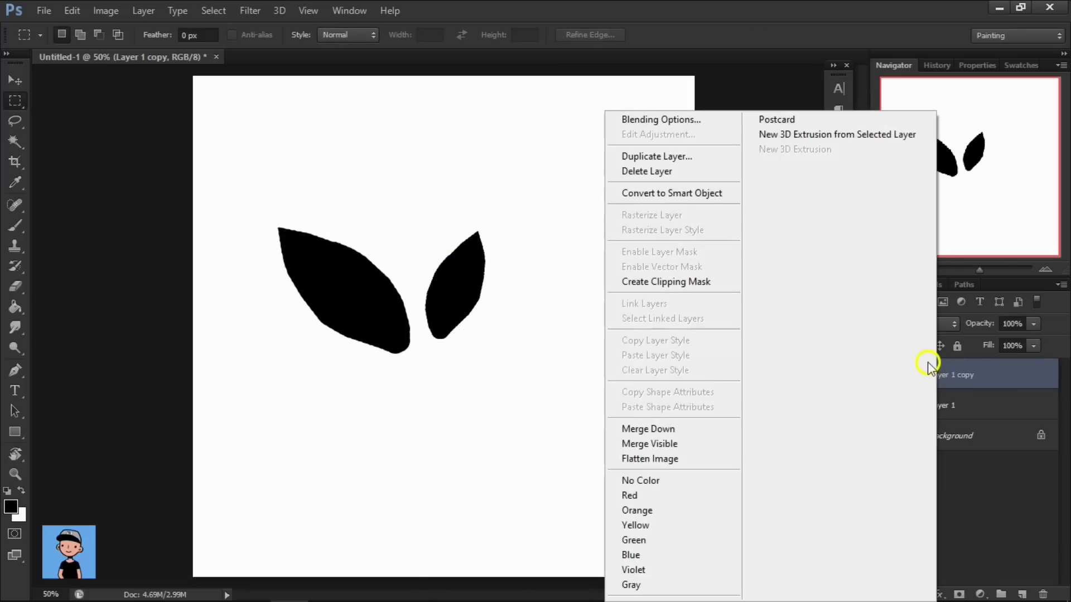
{"action": "left_click", "coordinate": [682, 157]}
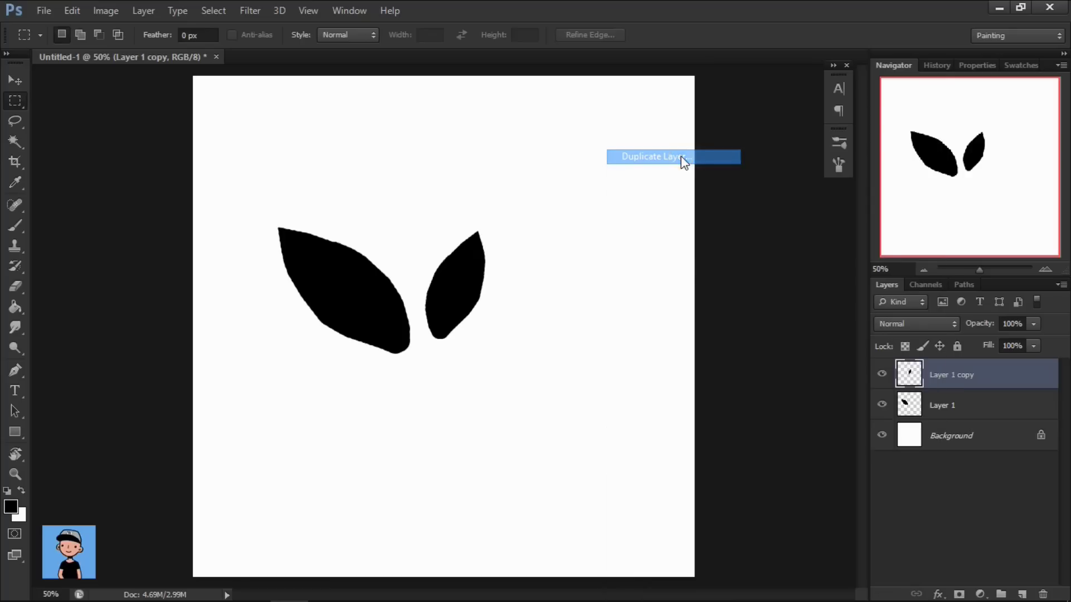
{"action": "left_click", "coordinate": [672, 177]}
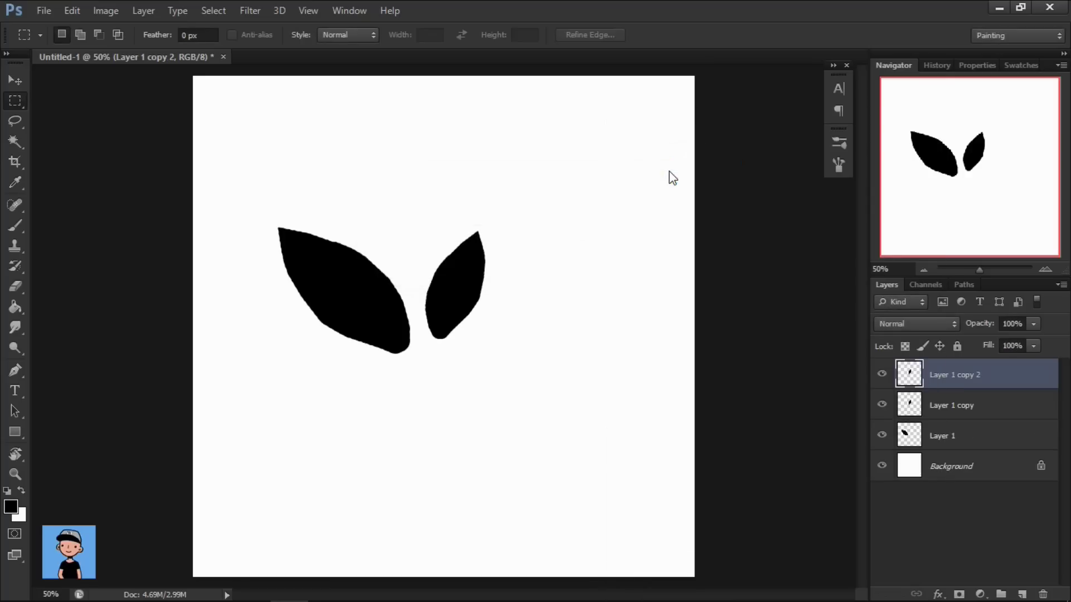
{"action": "right_click", "coordinate": [464, 296]}
{"action": "left_click", "coordinate": [510, 433]}
{"action": "left_click_drag", "start_coordinate": [492, 205], "coordinate": [502, 170]}
{"action": "mouse_move", "coordinate": [567, 231]}
{"action": "left_mouse_down"}
{"action": "mouse_move", "coordinate": [550, 306]}
{"action": "mouse_move", "coordinate": [605, 383]}
{"action": "left_mouse_up"}
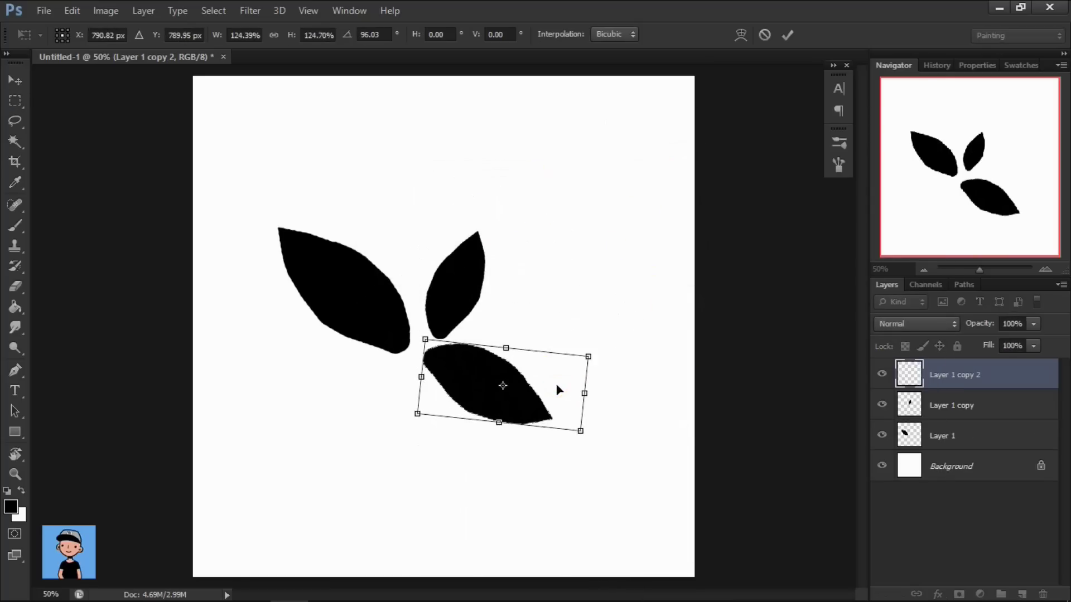
{"action": "key", "text": "Return"}
Step: Add a fourth leaf copy, shrunk and placed at the right
{"action": "right_click", "coordinate": [903, 383]}
{"action": "left_click", "coordinate": [646, 162]}
{"action": "right_click", "coordinate": [557, 361]}
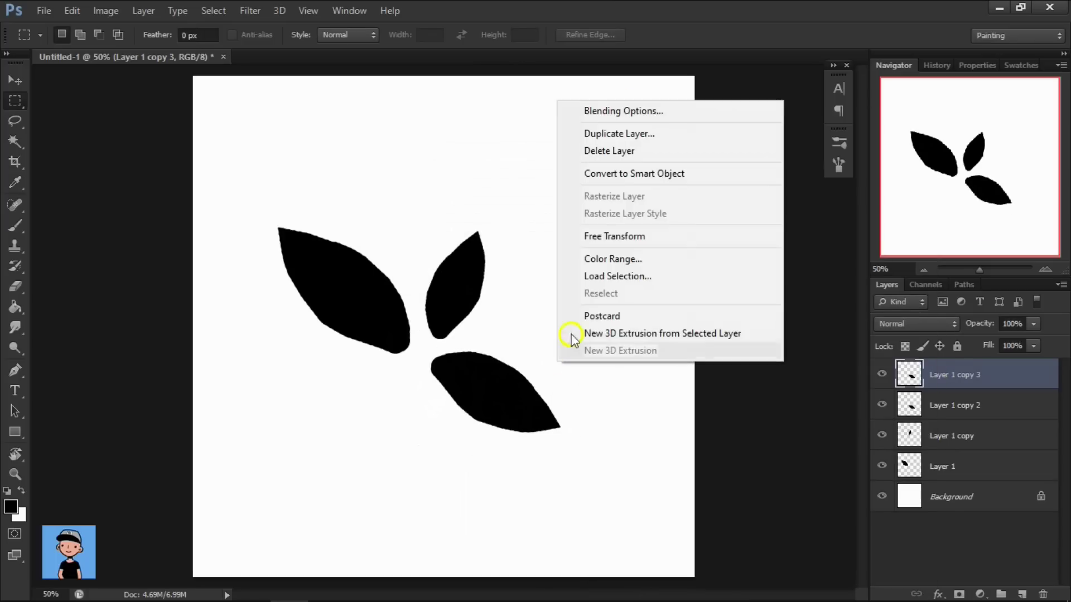
{"action": "left_click", "coordinate": [591, 234]}
{"action": "mouse_move", "coordinate": [554, 385]}
{"action": "left_mouse_down"}
{"action": "mouse_move", "coordinate": [588, 346]}
{"action": "mouse_move", "coordinate": [569, 311]}
{"action": "left_mouse_up"}
{"action": "key", "text": "Return"}
Step: Add a fifth leaf copy, flipped, rotated counter-clockwise, shrunk and moved down-left
{"action": "right_click", "coordinate": [947, 406]}
{"action": "left_click", "coordinate": [666, 156]}
{"action": "key", "text": "Return"}
{"action": "right_click", "coordinate": [525, 382]}
{"action": "left_click", "coordinate": [552, 243]}
{"action": "left_click_drag", "start_coordinate": [496, 390], "coordinate": [452, 420]}
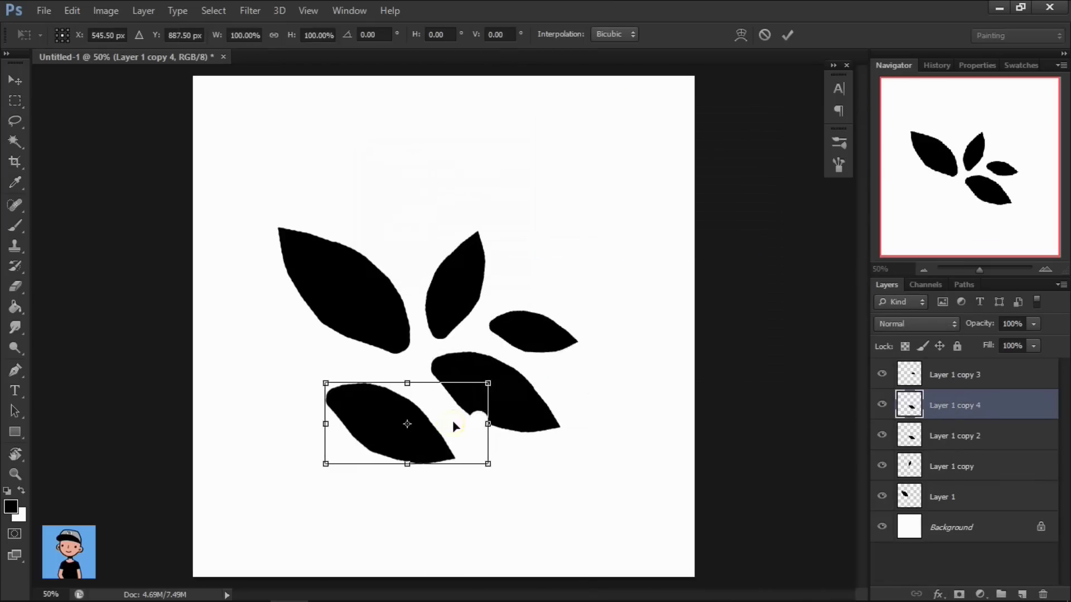
{"action": "left_click_drag", "start_coordinate": [555, 354], "coordinate": [394, 414]}
{"action": "left_click_drag", "start_coordinate": [403, 366], "coordinate": [385, 392]}
{"action": "key", "text": "Return"}
{"action": "key", "text": "m"}
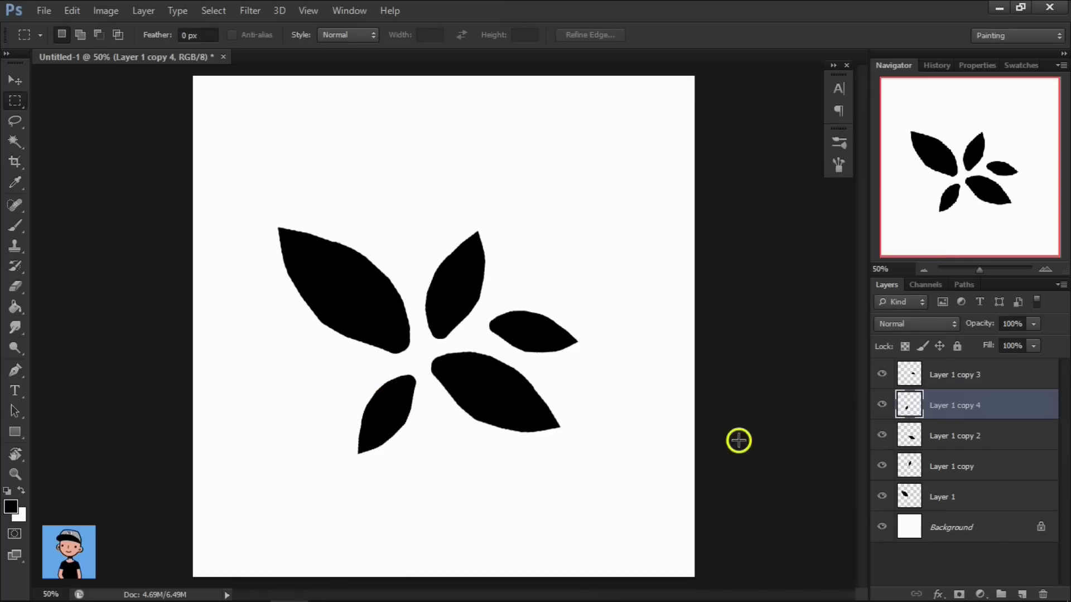
{"action": "left_click", "coordinate": [957, 380]}
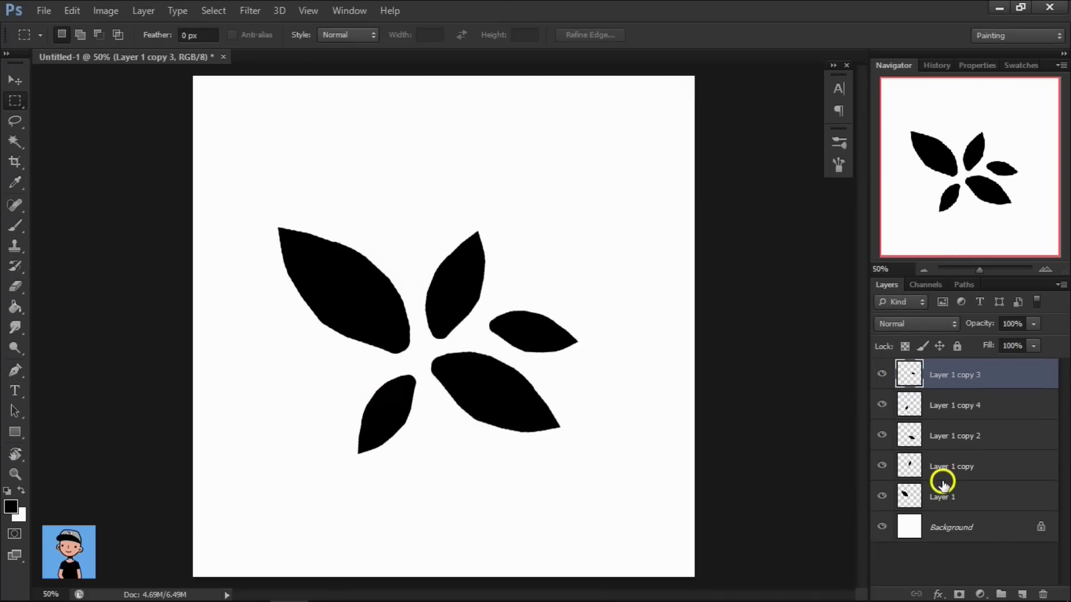
Step: Shift-select all five leaf layers through Layer 1 and merge them
{"action": "left_click", "coordinate": [943, 478], "text": "shift"}
{"action": "left_click", "coordinate": [942, 496], "text": "shift"}
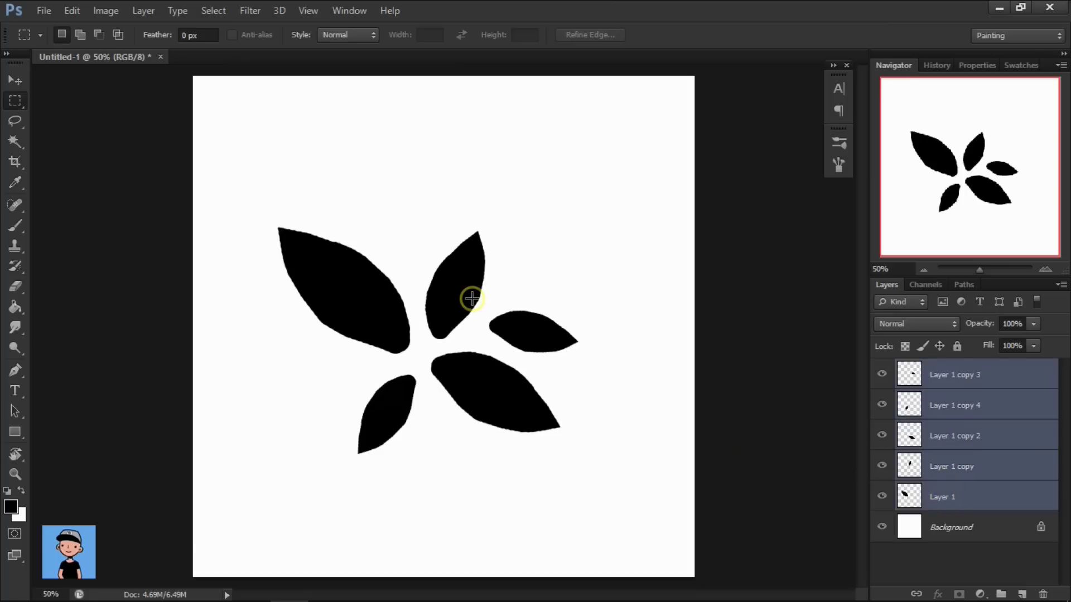
{"action": "right_click", "coordinate": [436, 274]}
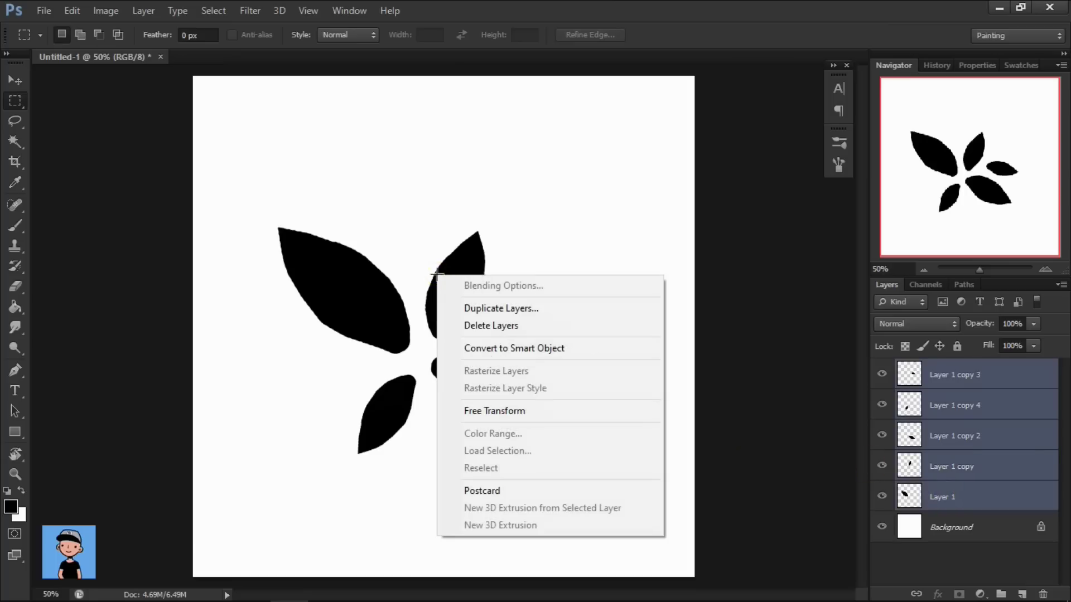
{"action": "right_click", "coordinate": [950, 380]}
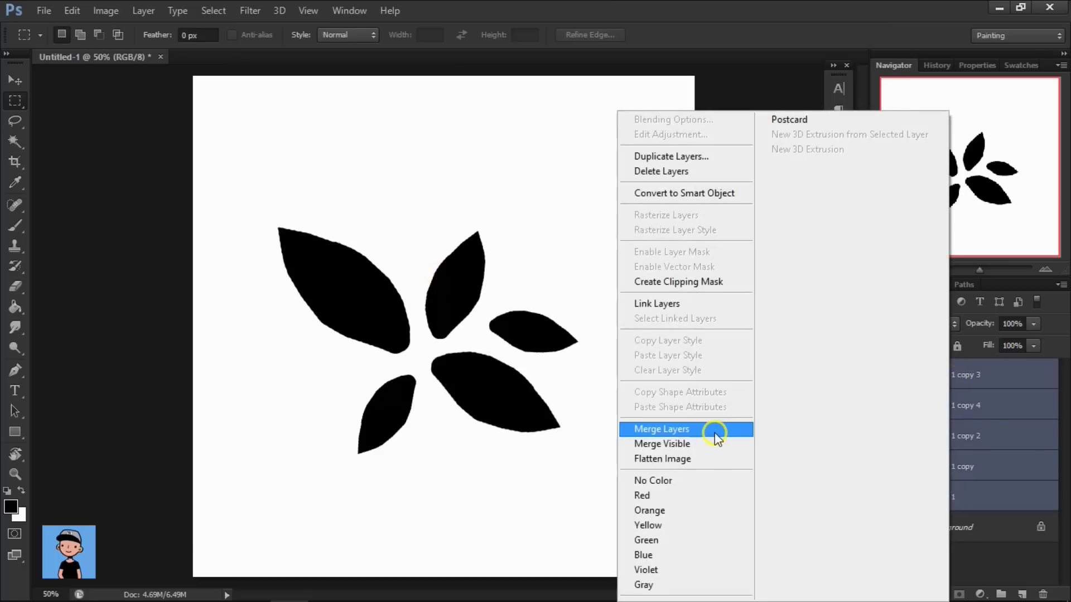
{"action": "left_click", "coordinate": [714, 432]}
{"action": "right_click", "coordinate": [467, 310]}
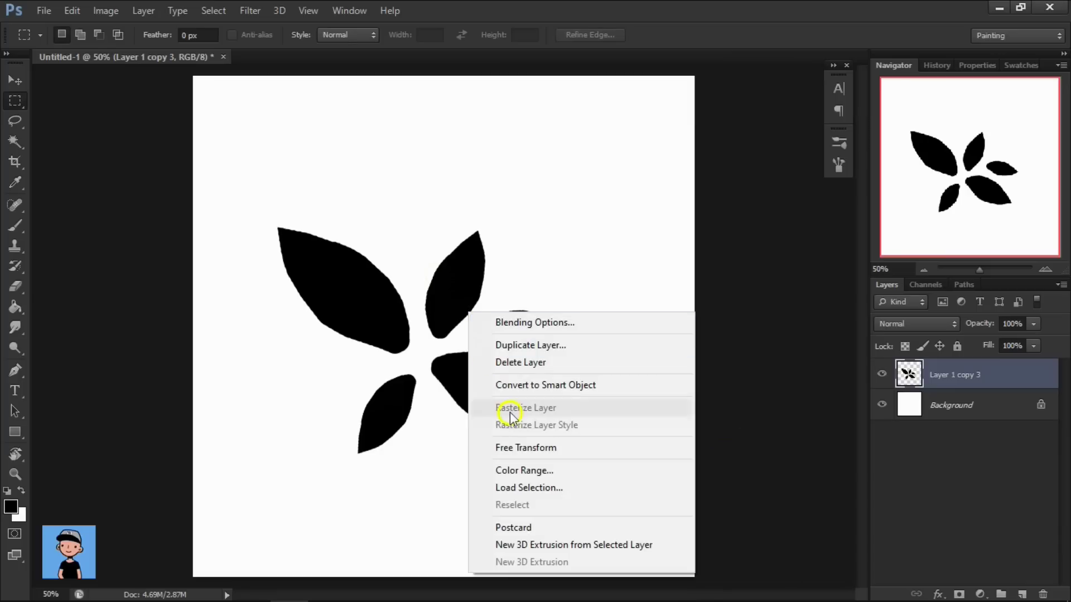
{"action": "left_click", "coordinate": [526, 448]}
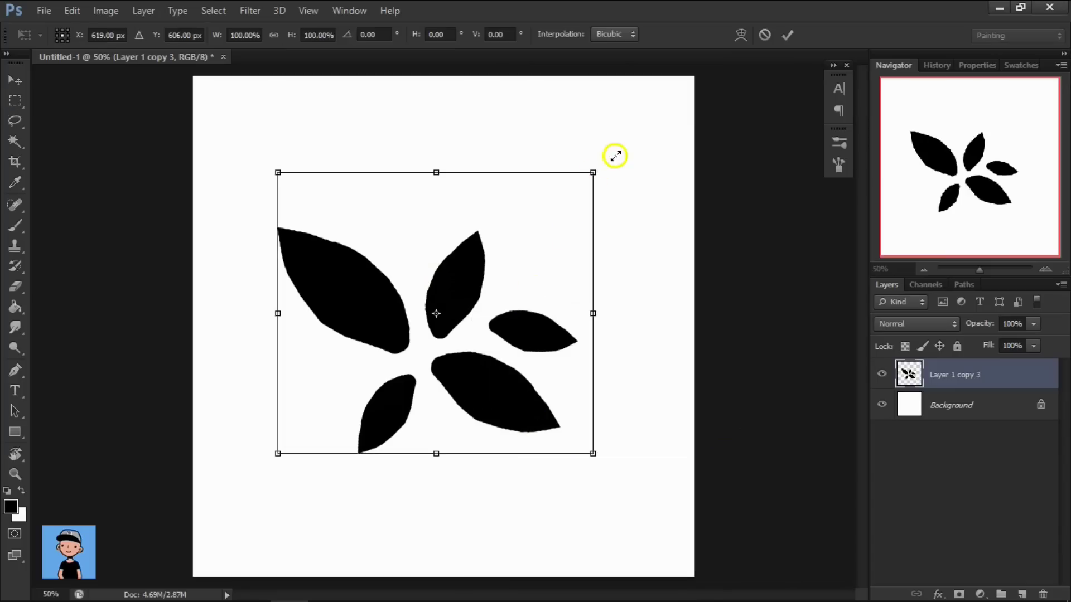
Step: Scale the merged cluster to roughly 132%, shift it right and down, then check transparency
{"action": "left_click_drag", "start_coordinate": [615, 156], "coordinate": [647, 125]}
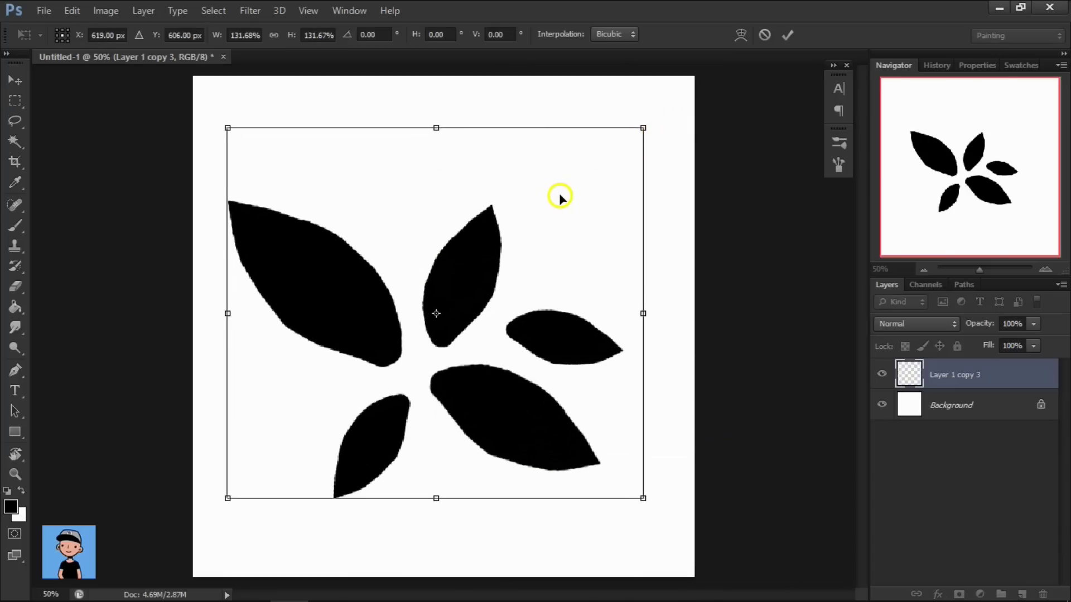
{"action": "left_click_drag", "start_coordinate": [560, 196], "coordinate": [573, 201]}
{"action": "left_click_drag", "start_coordinate": [652, 135], "coordinate": [666, 124]}
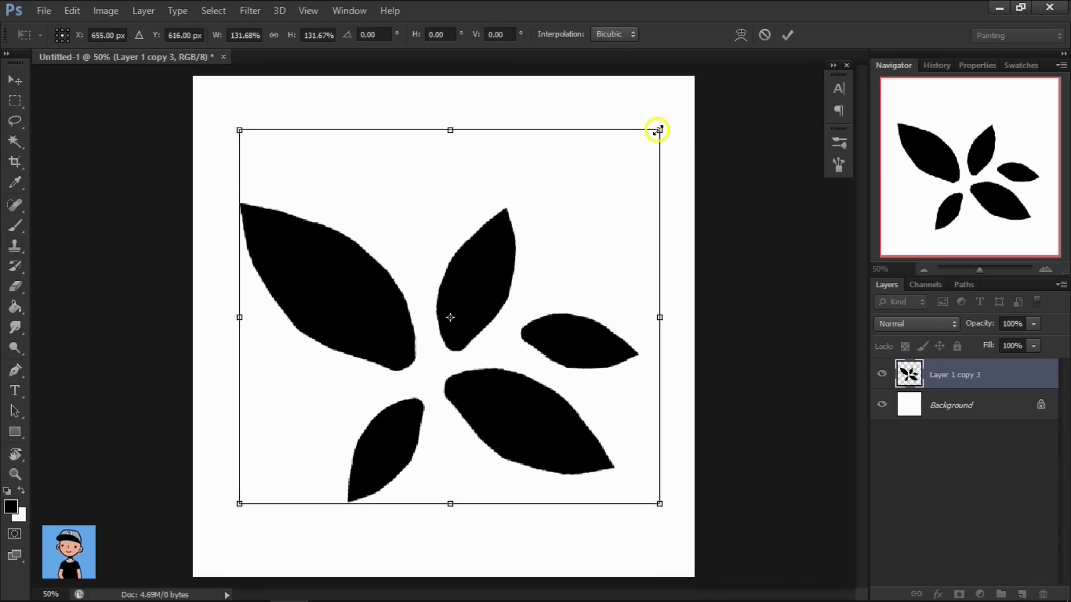
{"action": "key", "text": "Return"}
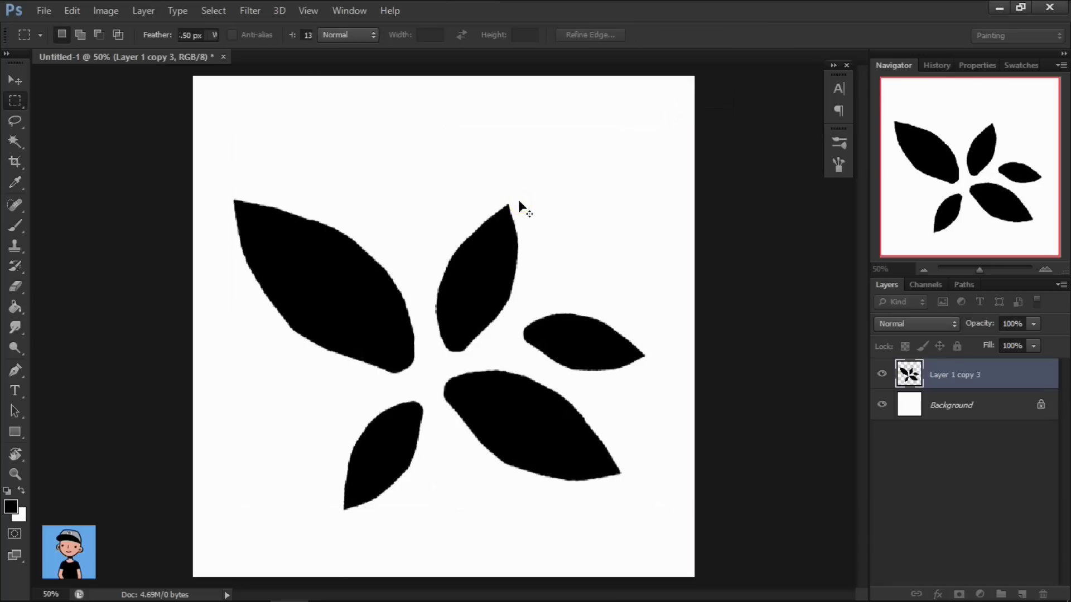
{"action": "left_click", "coordinate": [882, 411]}
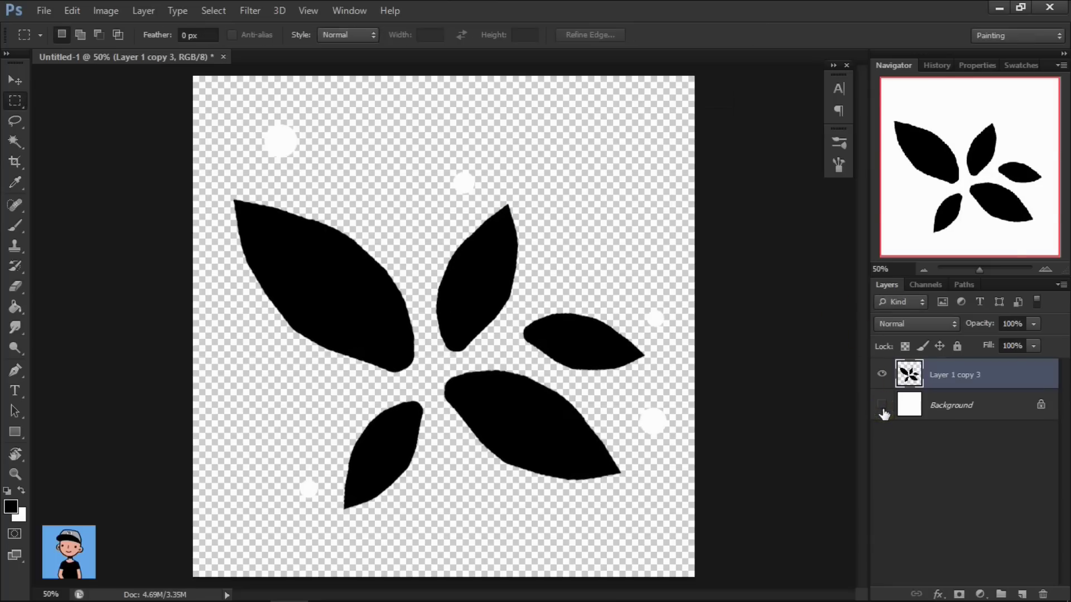
{"action": "left_click", "coordinate": [882, 406]}
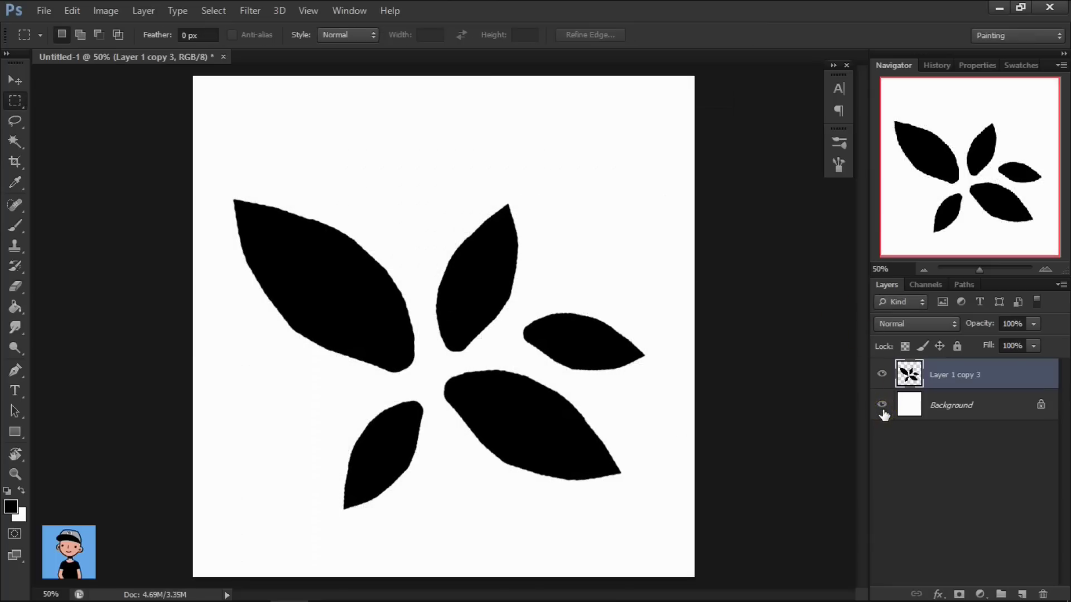
{"action": "left_click", "coordinate": [72, 10]}
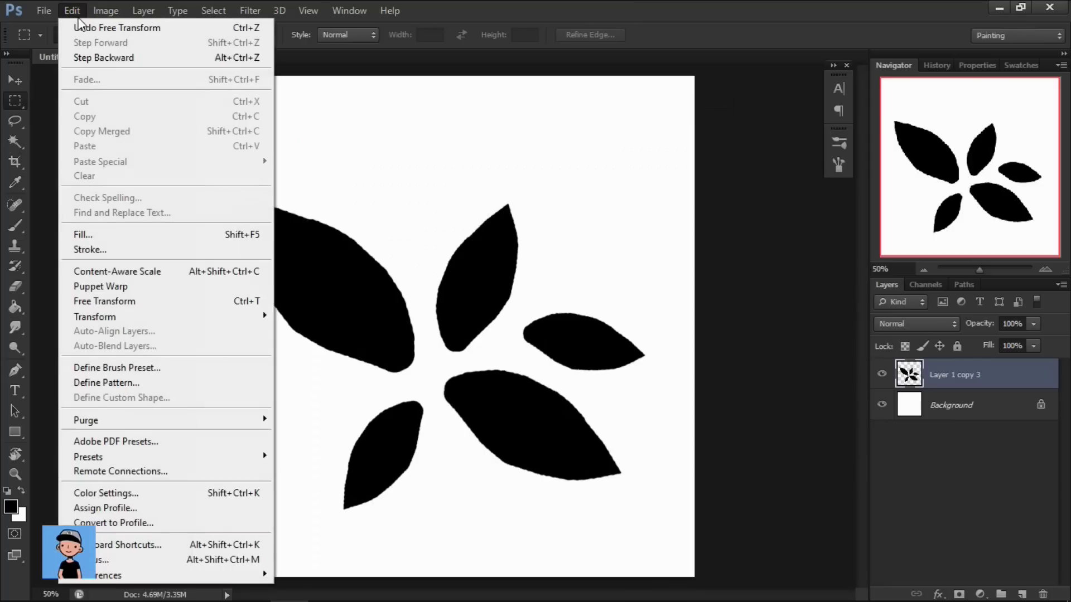
Step: Define the leaf cluster as a brush preset named 'non edited brush'
{"action": "left_click", "coordinate": [130, 368]}
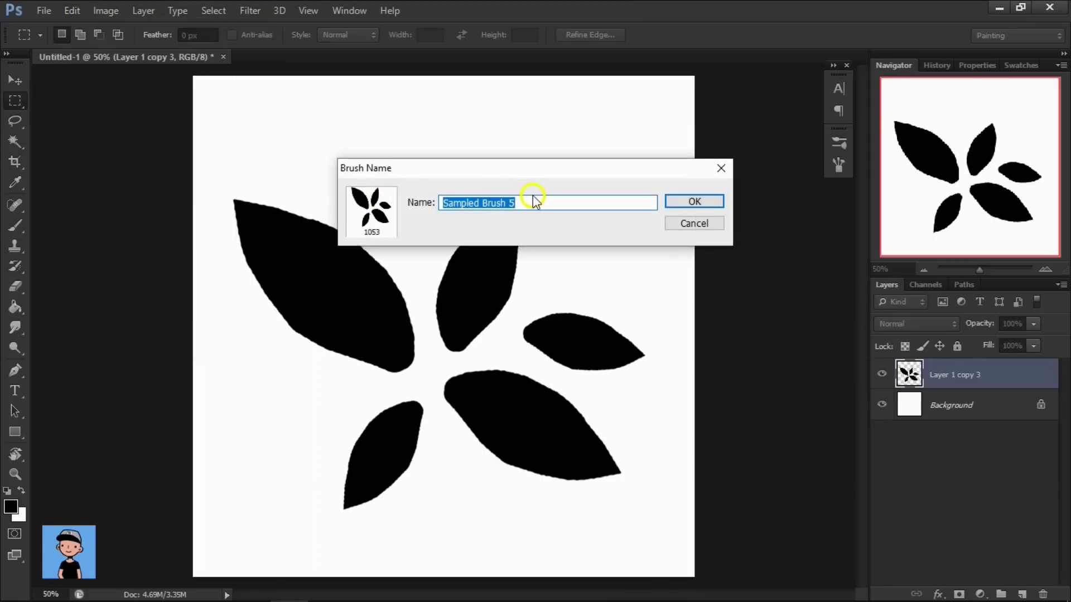
{"action": "type", "text": "non edited brush"}
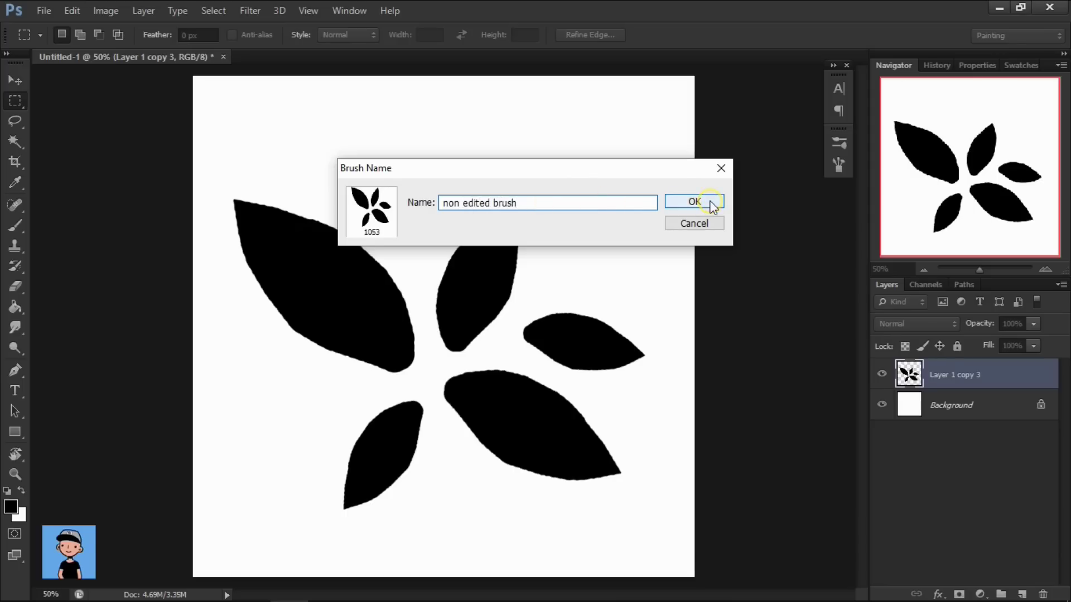
{"action": "left_click", "coordinate": [711, 206]}
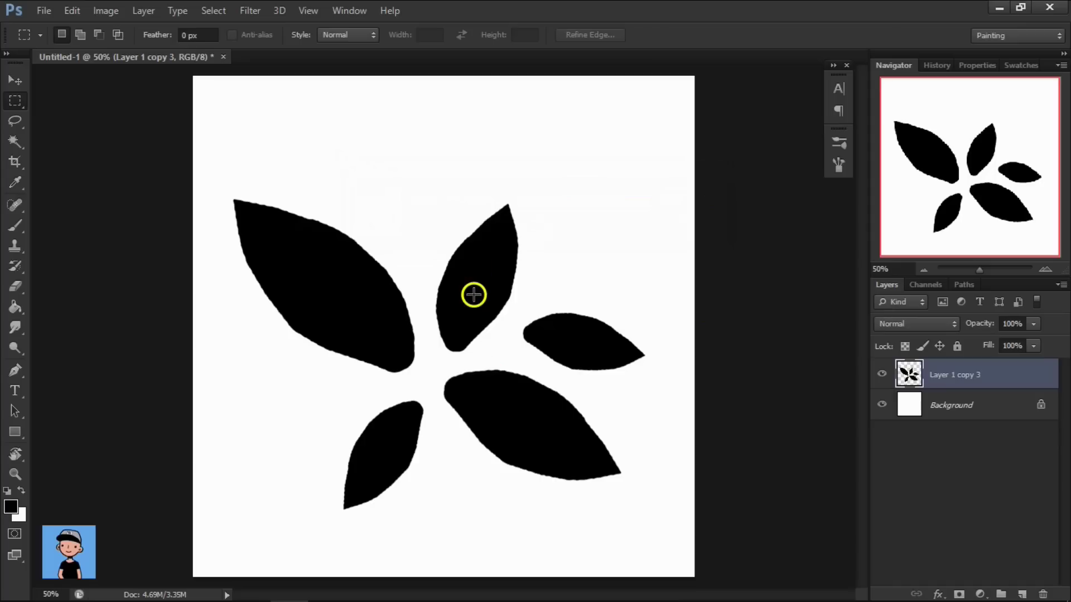
Step: Hide the leaf cluster layer and add a new empty layer above Background
{"action": "left_click", "coordinate": [882, 374]}
{"action": "left_click", "coordinate": [939, 406]}
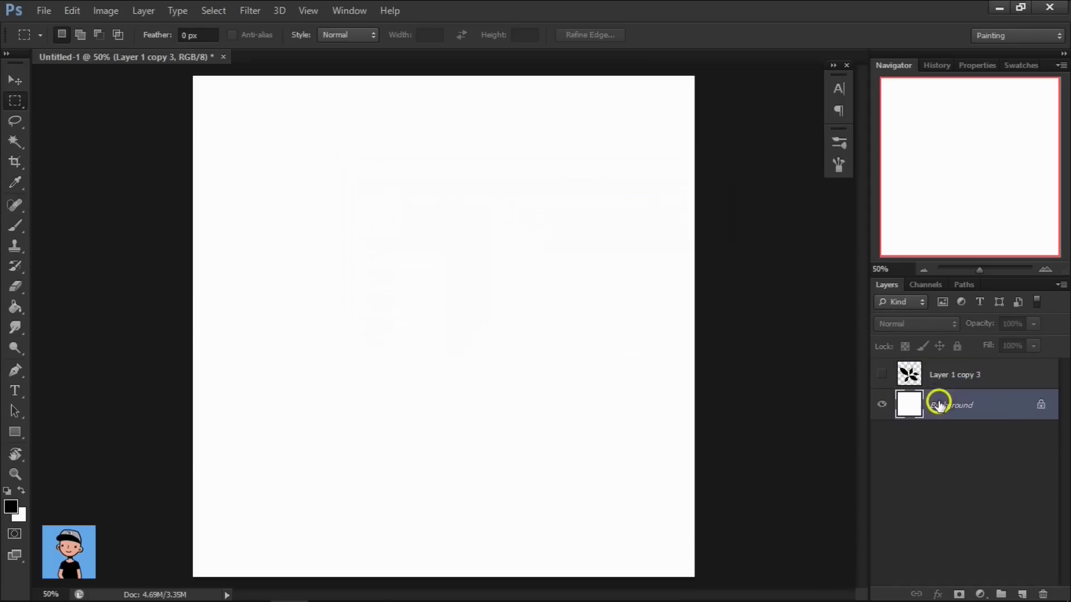
{"action": "left_click", "coordinate": [1028, 594]}
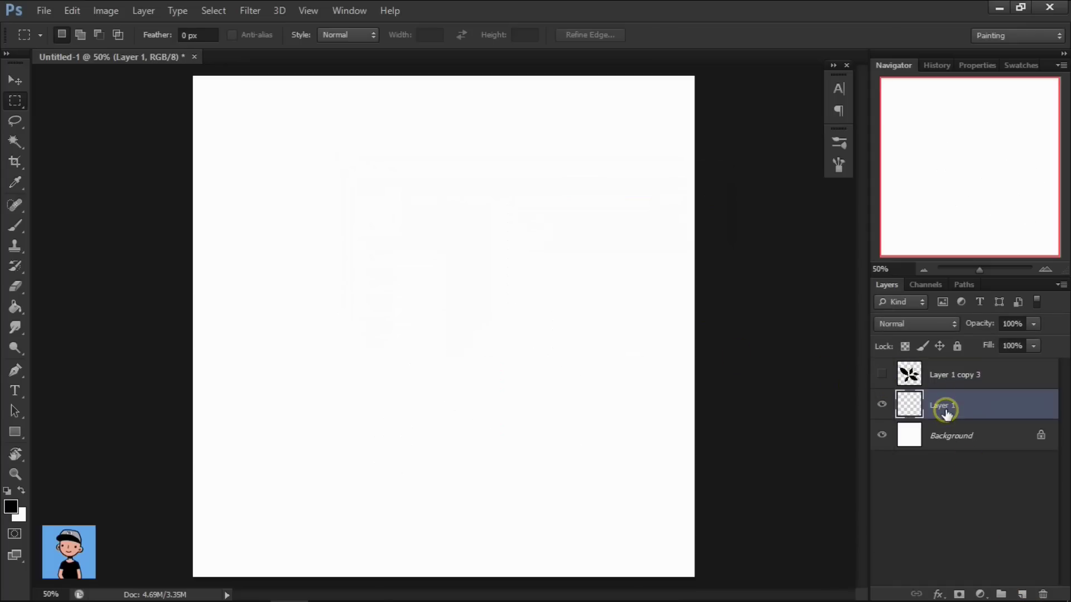
{"action": "left_click", "coordinate": [23, 228]}
Step: Load the new leaf brush, test a few strokes, then remove them
{"action": "right_click", "coordinate": [400, 244]}
{"action": "scroll", "coordinate": [517, 375], "scroll_direction": "down", "scroll_amount": 3}
{"action": "scroll", "coordinate": [478, 428], "scroll_direction": "down", "scroll_amount": 3}
{"action": "left_click", "coordinate": [478, 429]}
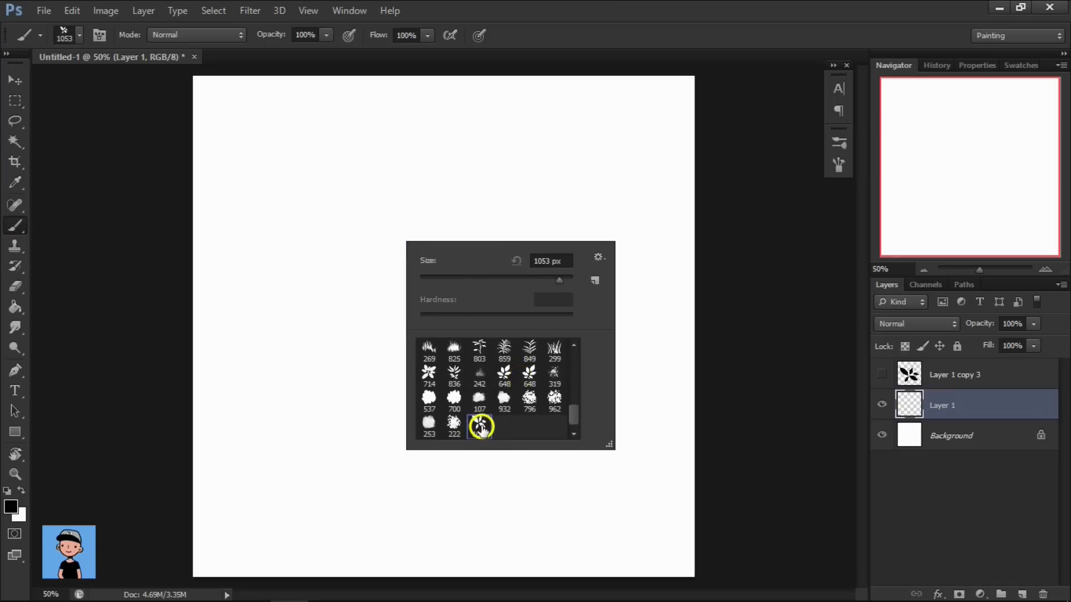
{"action": "key", "text": "Return"}
{"action": "left_click_drag", "start_coordinate": [295, 271], "coordinate": [210, 275]}
{"action": "mouse_move", "coordinate": [334, 240]}
{"action": "left_mouse_down"}
{"action": "mouse_move", "coordinate": [445, 251]}
{"action": "mouse_move", "coordinate": [454, 390]}
{"action": "mouse_move", "coordinate": [437, 418]}
{"action": "mouse_move", "coordinate": [439, 410]}
{"action": "left_mouse_up"}
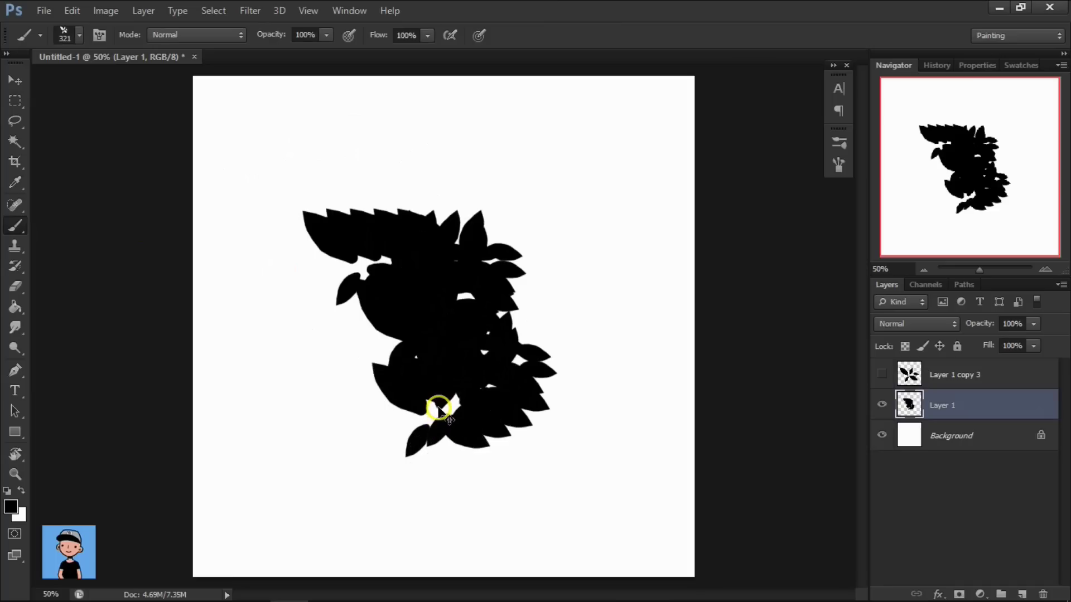
{"action": "key", "text": "Delete"}
{"action": "key", "text": "bracketleft"}
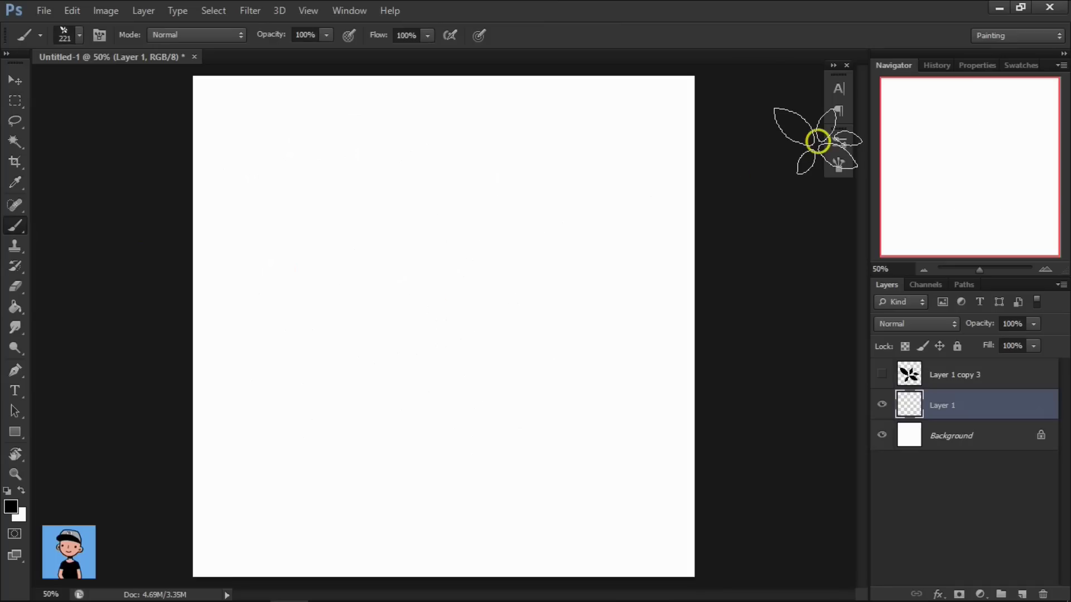
Step: Bring up the Brush Settings panel
{"action": "left_click", "coordinate": [832, 162]}
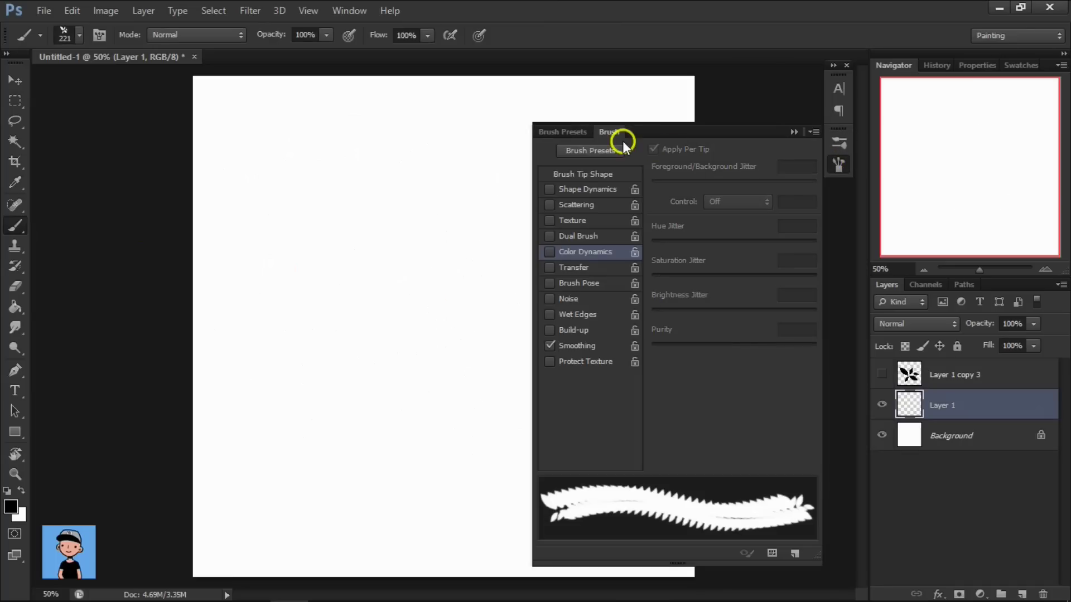
{"action": "left_click", "coordinate": [611, 132]}
{"action": "left_click", "coordinate": [846, 173]}
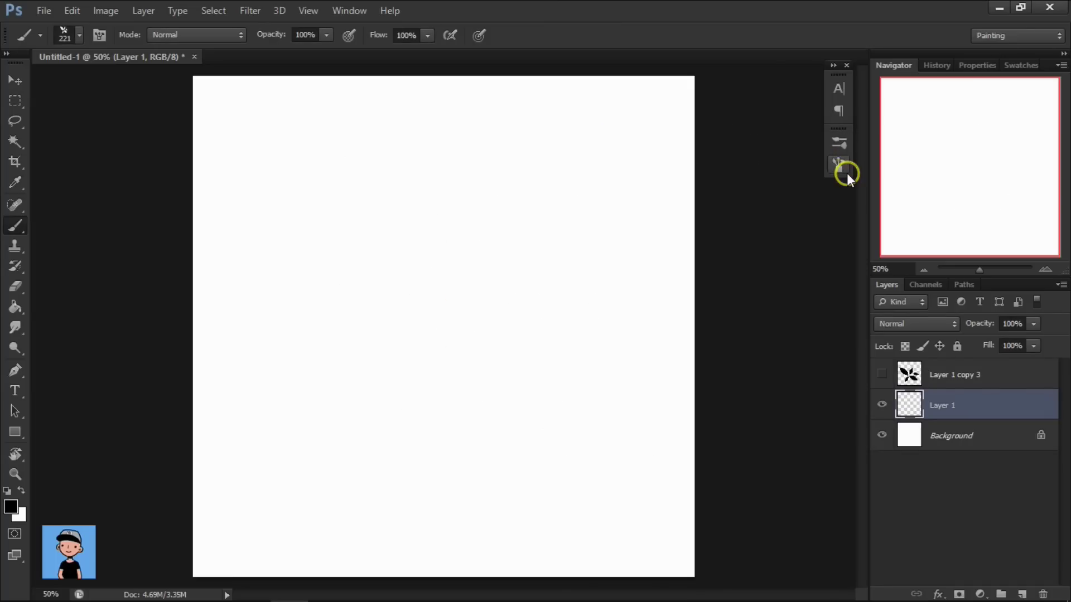
{"action": "left_click", "coordinate": [846, 173]}
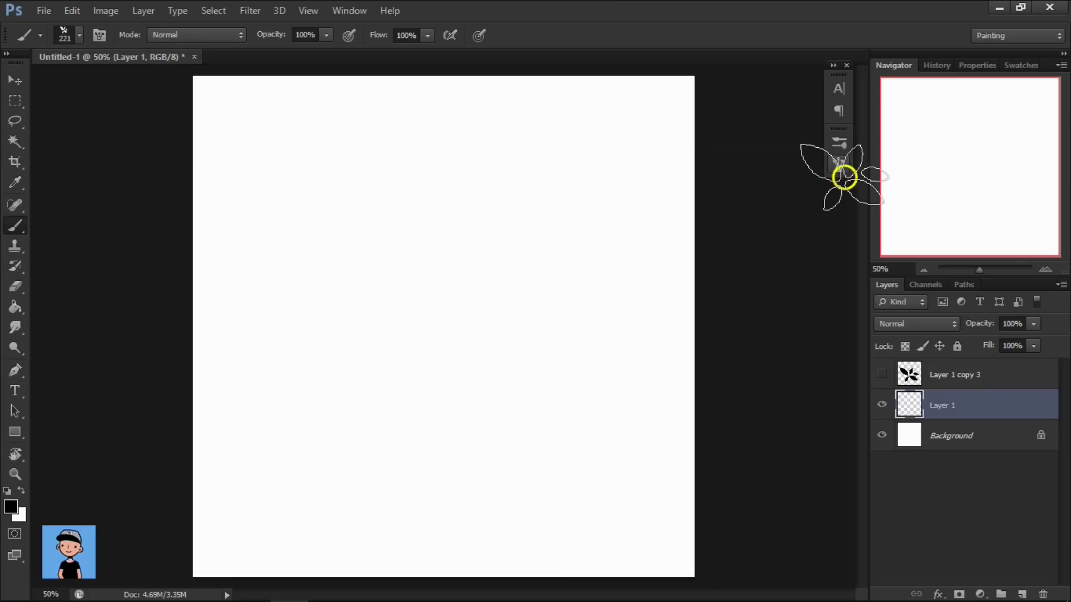
{"action": "left_click", "coordinate": [194, 59]}
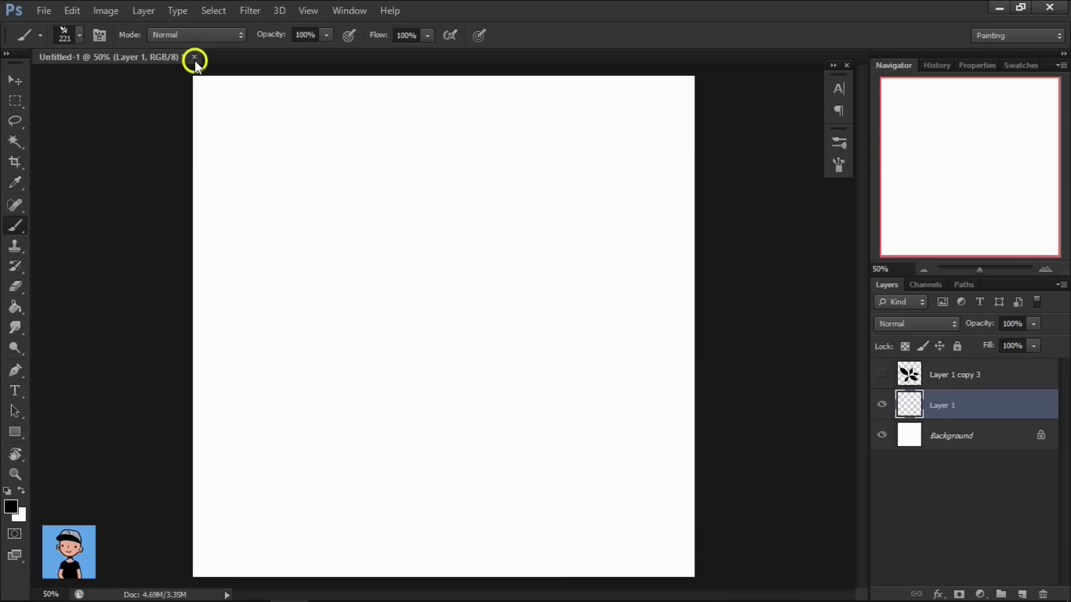
{"action": "left_click", "coordinate": [99, 35]}
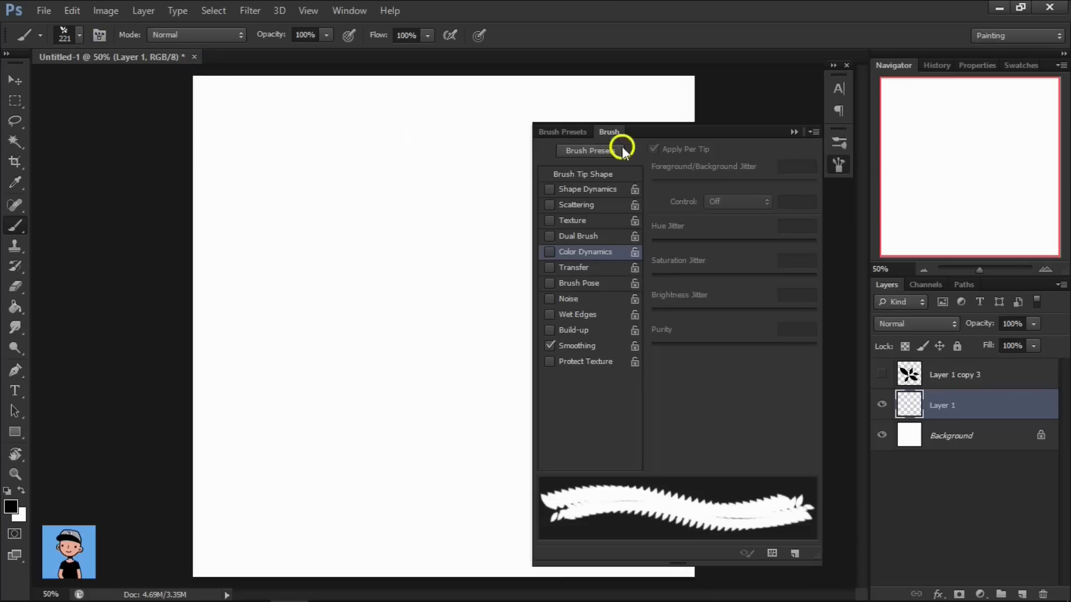
Step: Enable Shape Dynamics: size jitter 67%, angle jitter 39%, flip X and flip Y jitter
{"action": "left_click", "coordinate": [598, 188]}
{"action": "left_click_drag", "start_coordinate": [654, 166], "coordinate": [739, 170]}
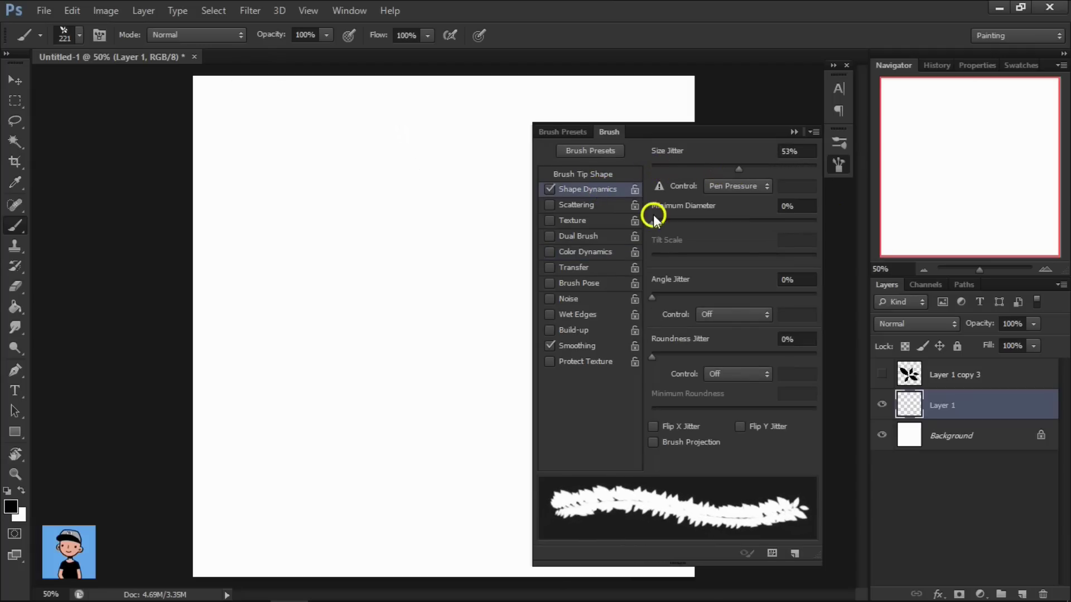
{"action": "left_click_drag", "start_coordinate": [671, 299], "coordinate": [712, 297]}
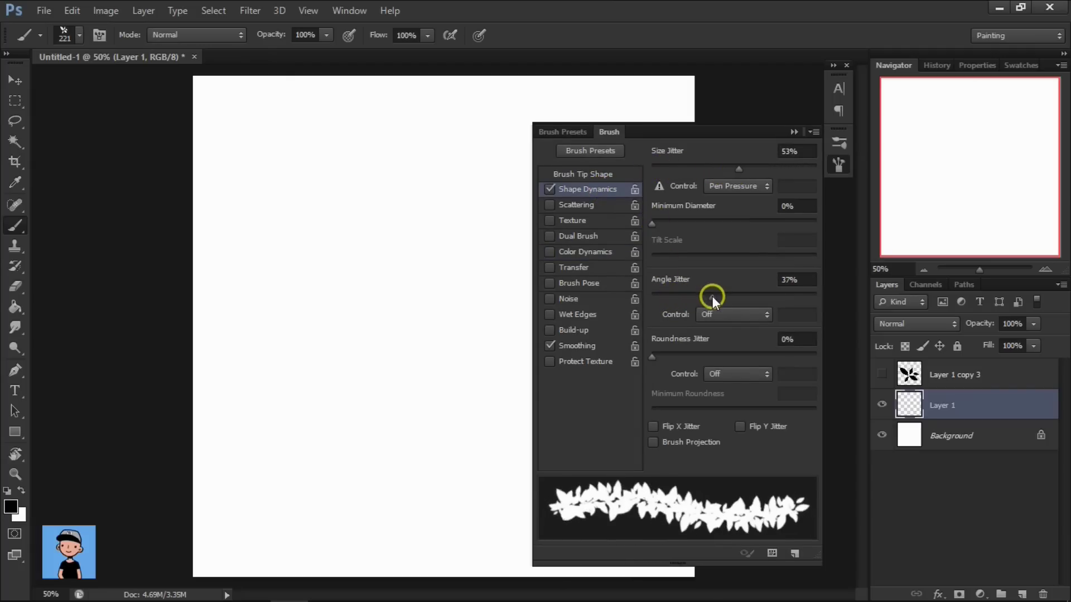
{"action": "left_click", "coordinate": [679, 424]}
{"action": "left_click", "coordinate": [754, 427]}
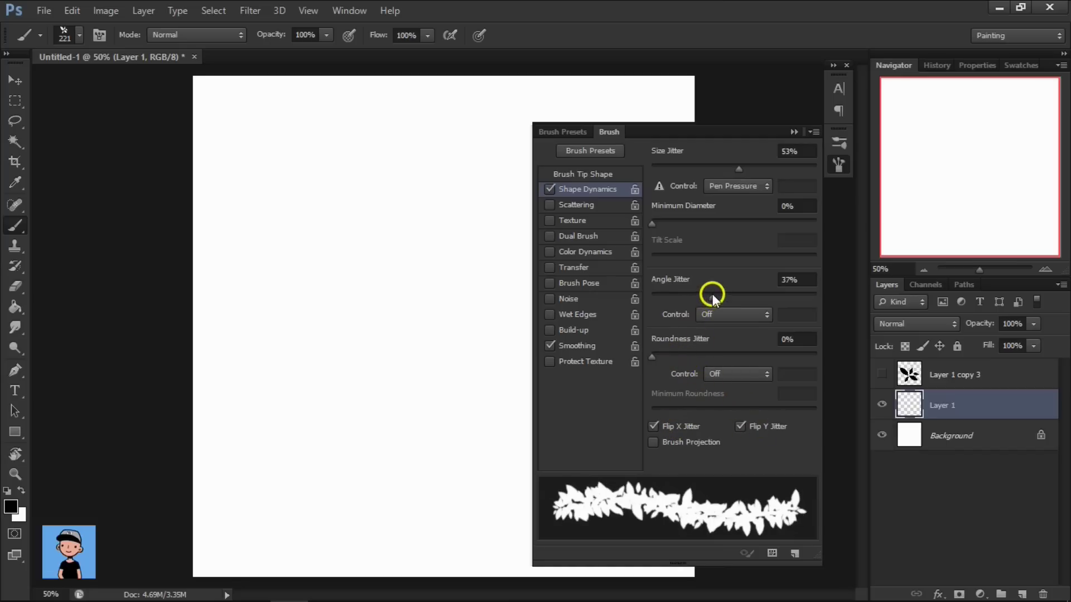
{"action": "left_click_drag", "start_coordinate": [712, 294], "coordinate": [719, 293]}
{"action": "left_click_drag", "start_coordinate": [752, 166], "coordinate": [762, 167]}
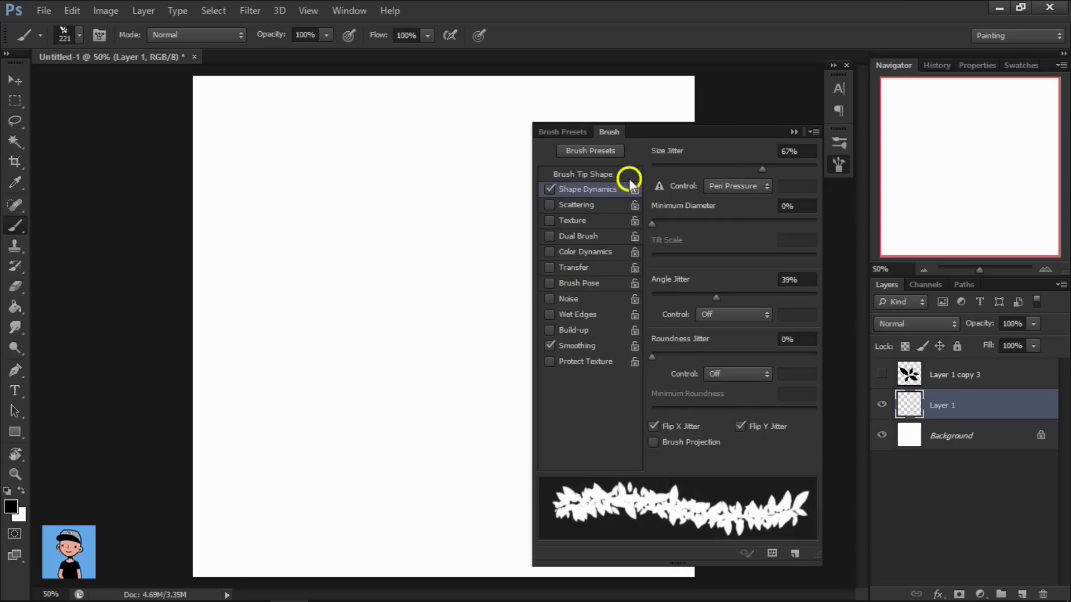
Step: Enable Scattering and Color Dynamics with 48% foreground/background and 3% hue, saturation, brightness jitter
{"action": "left_click", "coordinate": [592, 210]}
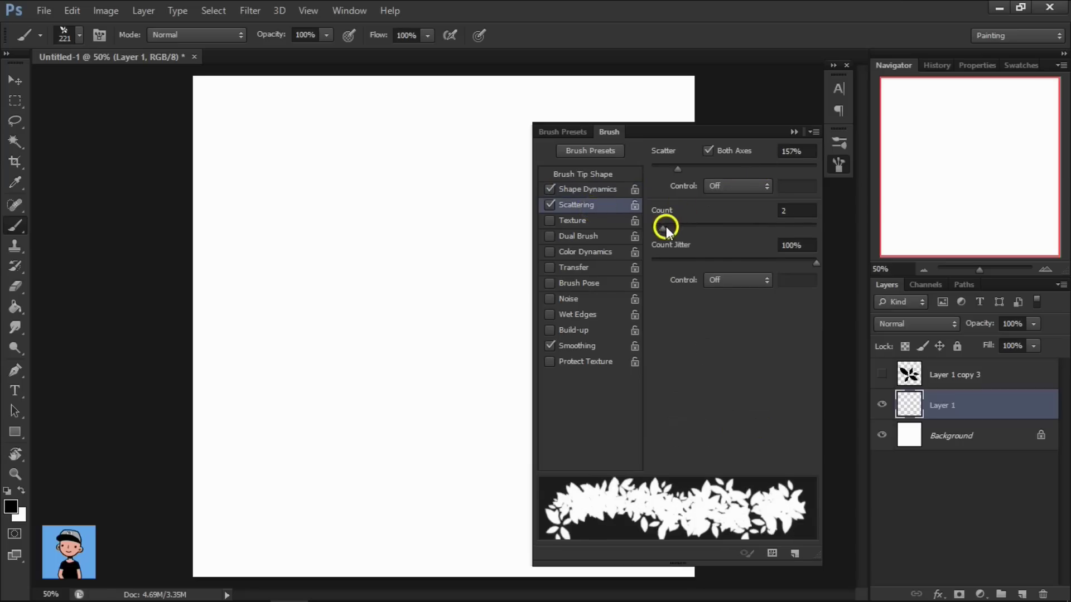
{"action": "left_click_drag", "start_coordinate": [658, 229], "coordinate": [661, 230]}
{"action": "left_click_drag", "start_coordinate": [678, 170], "coordinate": [677, 171]}
{"action": "left_click", "coordinate": [577, 250]}
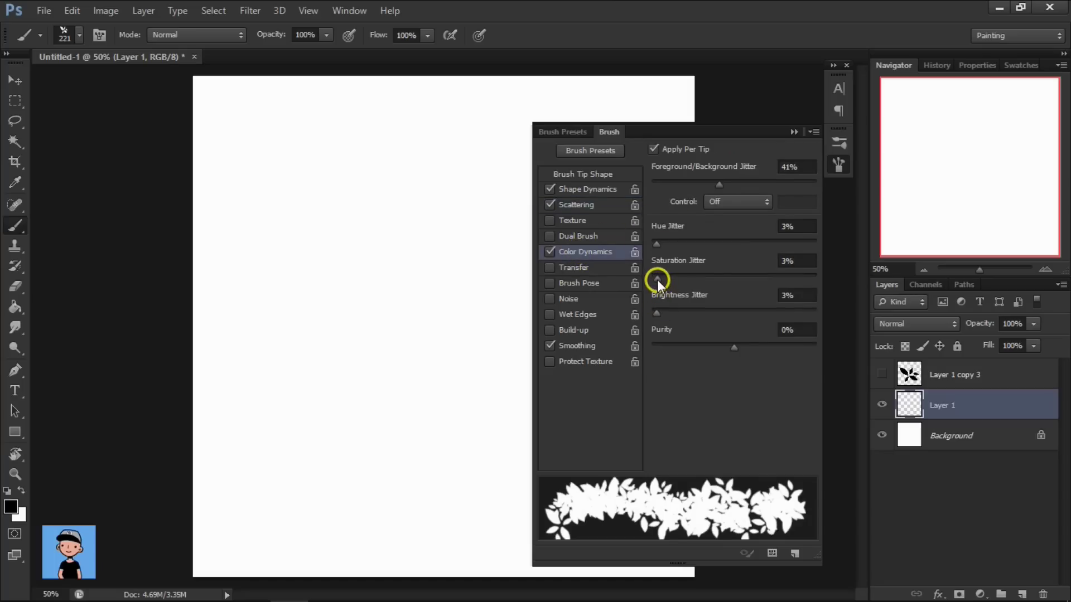
{"action": "left_click", "coordinate": [788, 287]}
{"action": "left_click", "coordinate": [786, 261]}
{"action": "left_click", "coordinate": [787, 227]}
{"action": "left_click", "coordinate": [792, 295]}
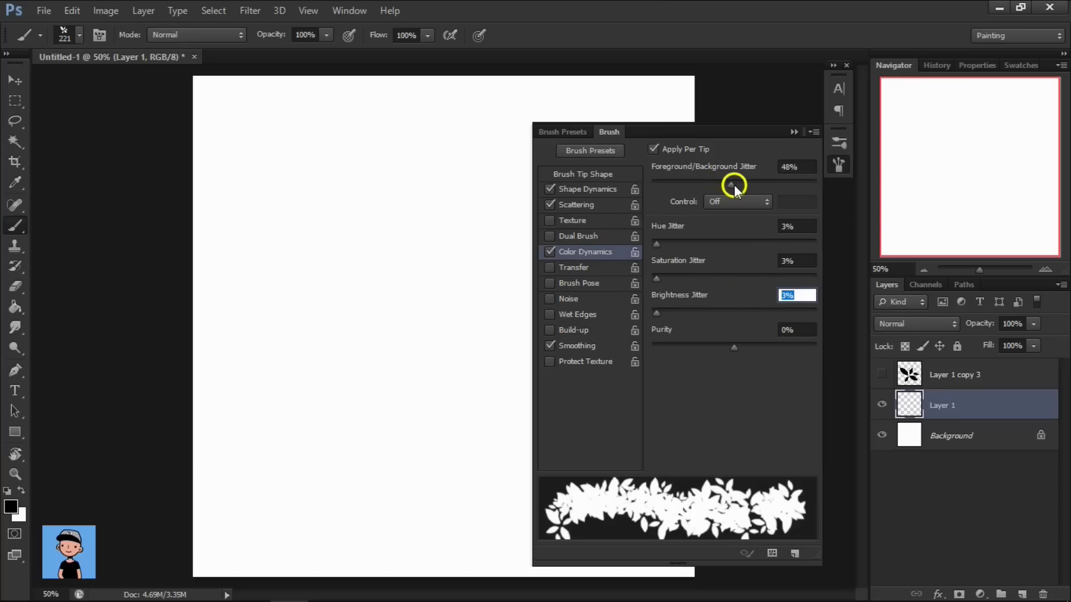
{"action": "left_click", "coordinate": [843, 161]}
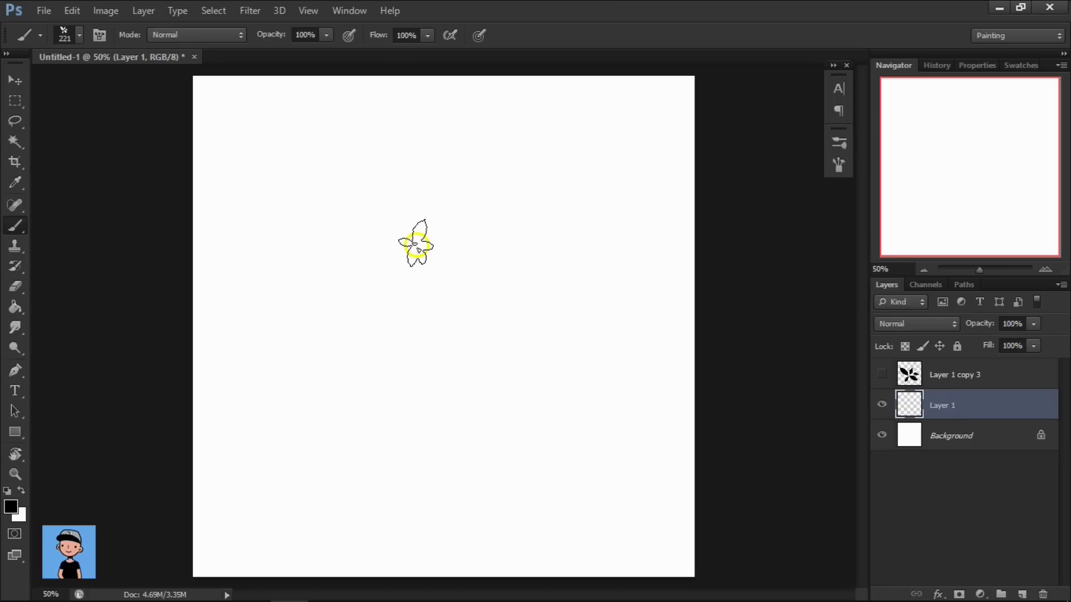
Step: Test the leaf brush, undo the stroke, and save it as a new preset named 'leaves'
{"action": "left_click_drag", "start_coordinate": [418, 246], "coordinate": [453, 429]}
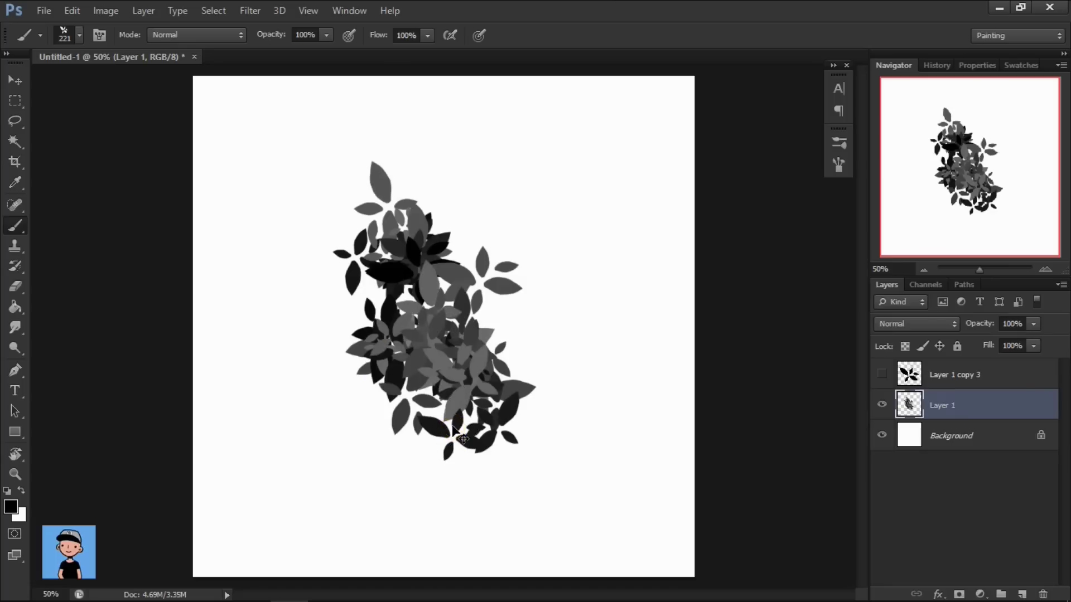
{"action": "key", "text": "ctrl+z"}
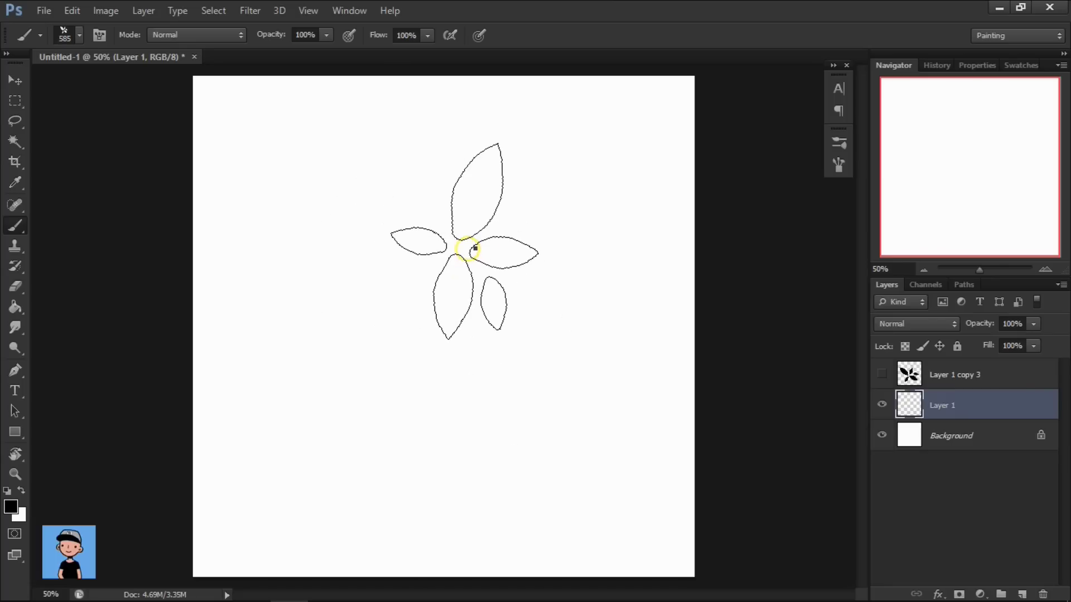
{"action": "right_click", "coordinate": [472, 247]}
{"action": "left_click", "coordinate": [656, 288]}
{"action": "type", "text": "leaves"}
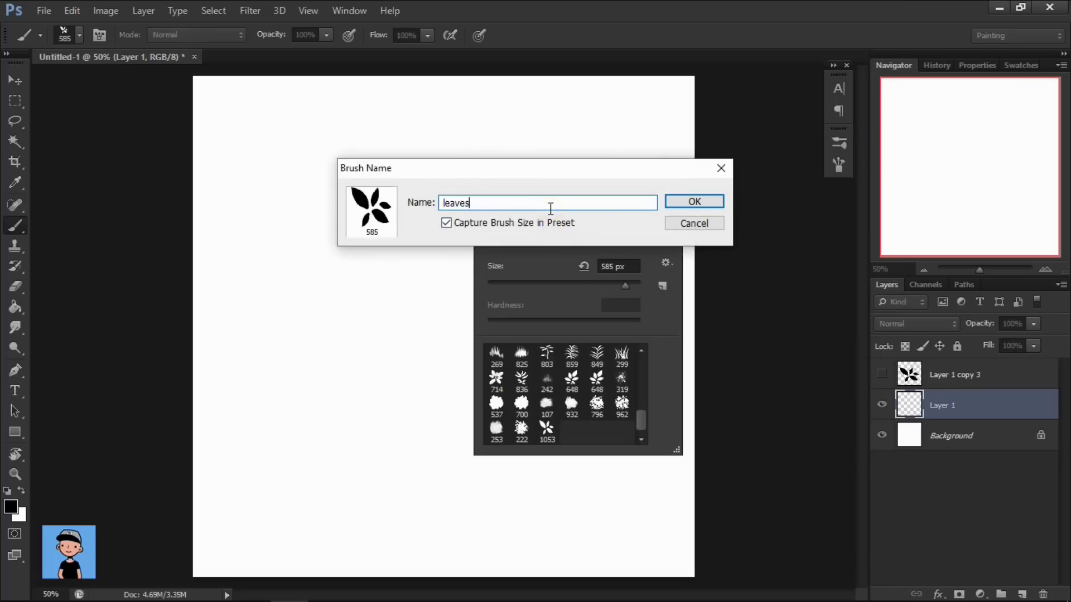
{"action": "key", "text": "Return"}
{"action": "left_click", "coordinate": [584, 434]}
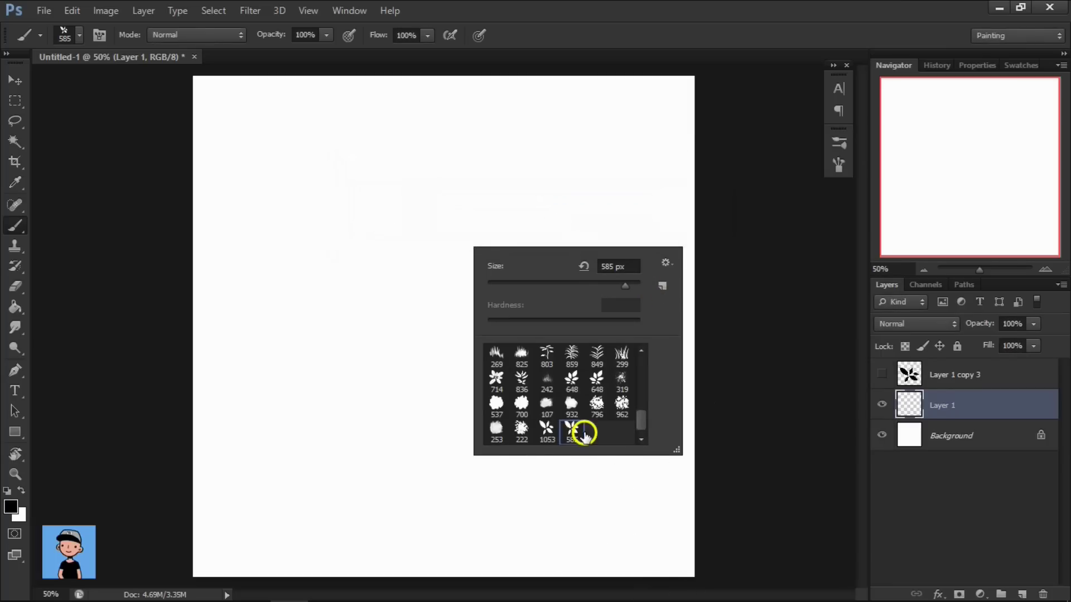
Step: Delete the old 1053 leaf preset, keeping the 585 px 'leaves' preset selected
{"action": "right_click", "coordinate": [547, 432]}
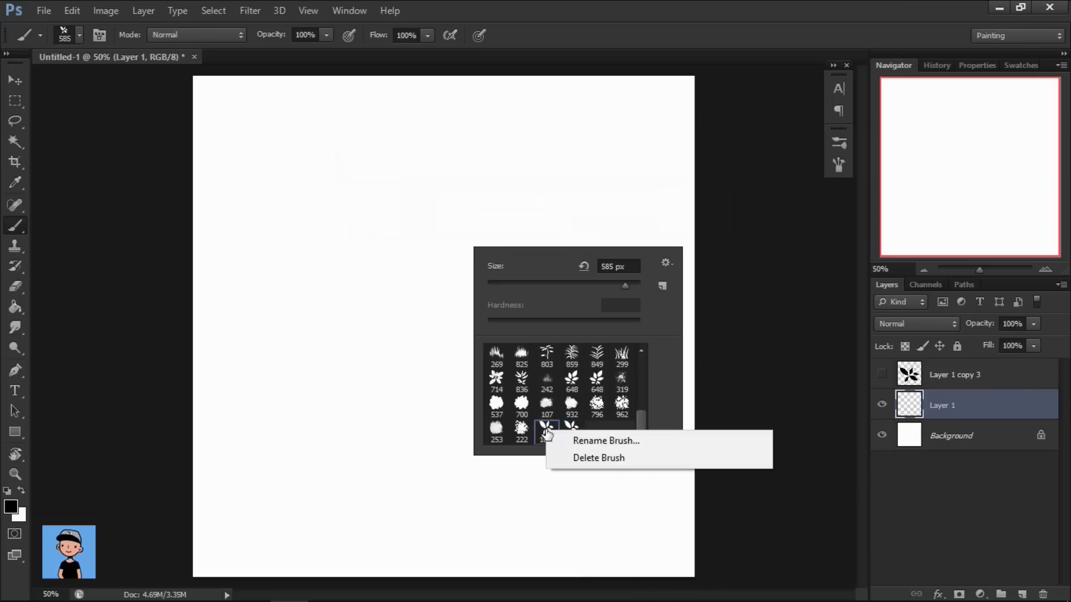
{"action": "left_click", "coordinate": [558, 457]}
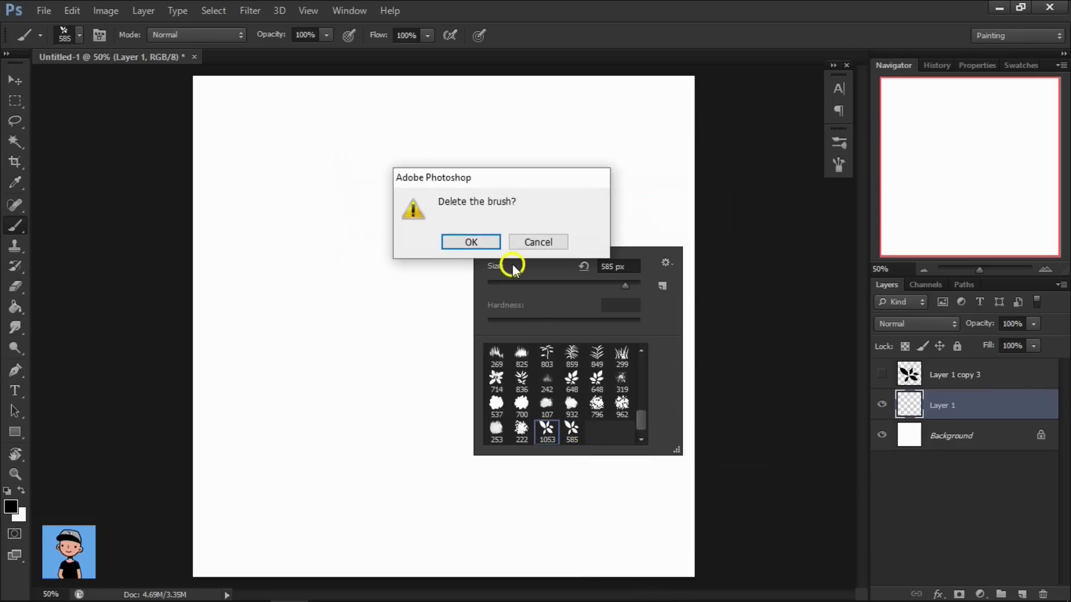
{"action": "left_click", "coordinate": [488, 245]}
{"action": "left_click", "coordinate": [545, 438]}
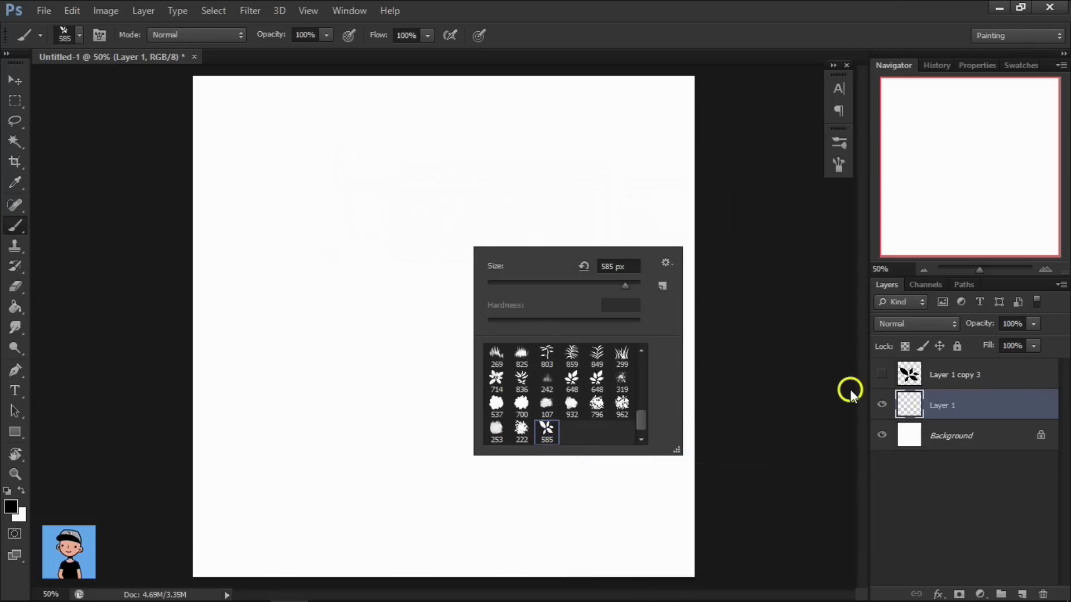
{"action": "left_click", "coordinate": [955, 406]}
Step: Shrink the brush and set the foreground colour to dark forest green 01451f
{"action": "left_click_drag", "start_coordinate": [552, 298], "coordinate": [491, 306]}
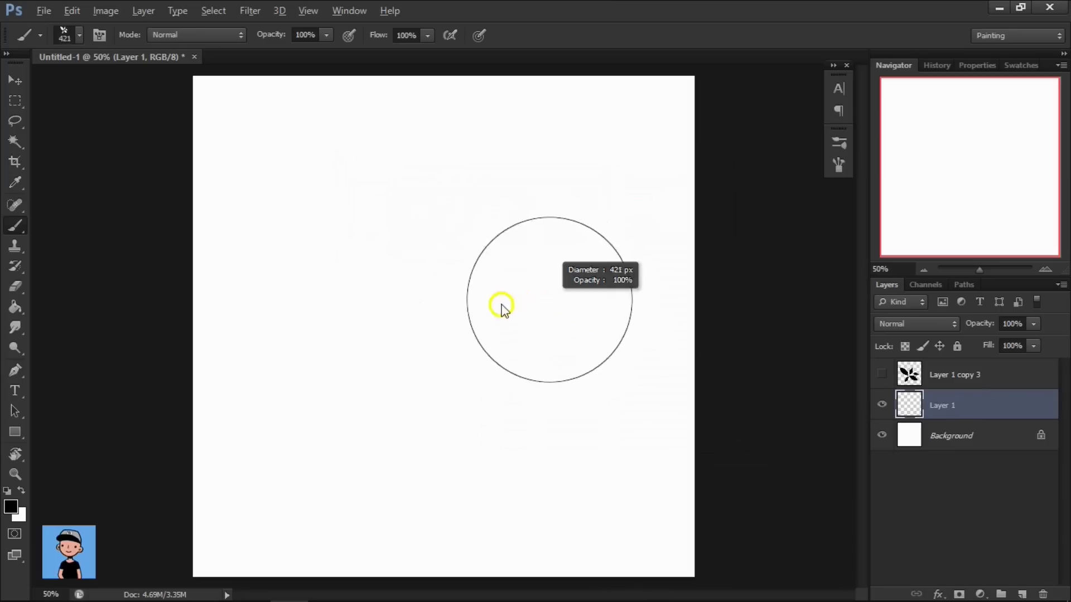
{"action": "left_click", "coordinate": [11, 506]}
{"action": "mouse_move", "coordinate": [739, 450]}
{"action": "left_mouse_down"}
{"action": "mouse_move", "coordinate": [772, 514]}
{"action": "mouse_move", "coordinate": [787, 512]}
{"action": "left_mouse_up"}
{"action": "left_click", "coordinate": [769, 341]}
{"action": "left_click_drag", "start_coordinate": [605, 378], "coordinate": [614, 394]}
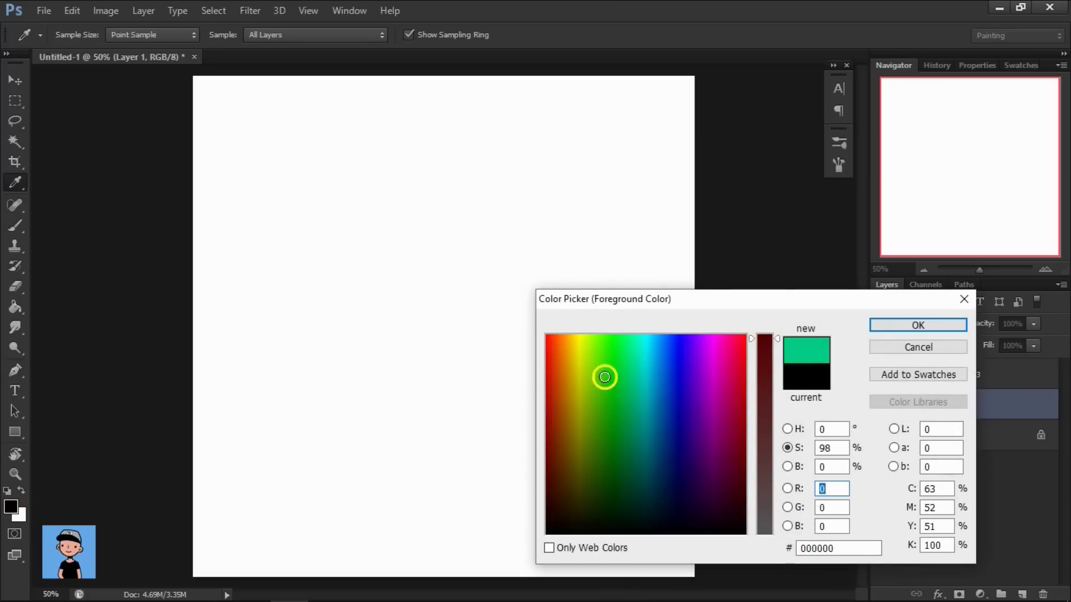
{"action": "left_click", "coordinate": [788, 467]}
{"action": "type", "text": "2"}
{"action": "left_click", "coordinate": [787, 526]}
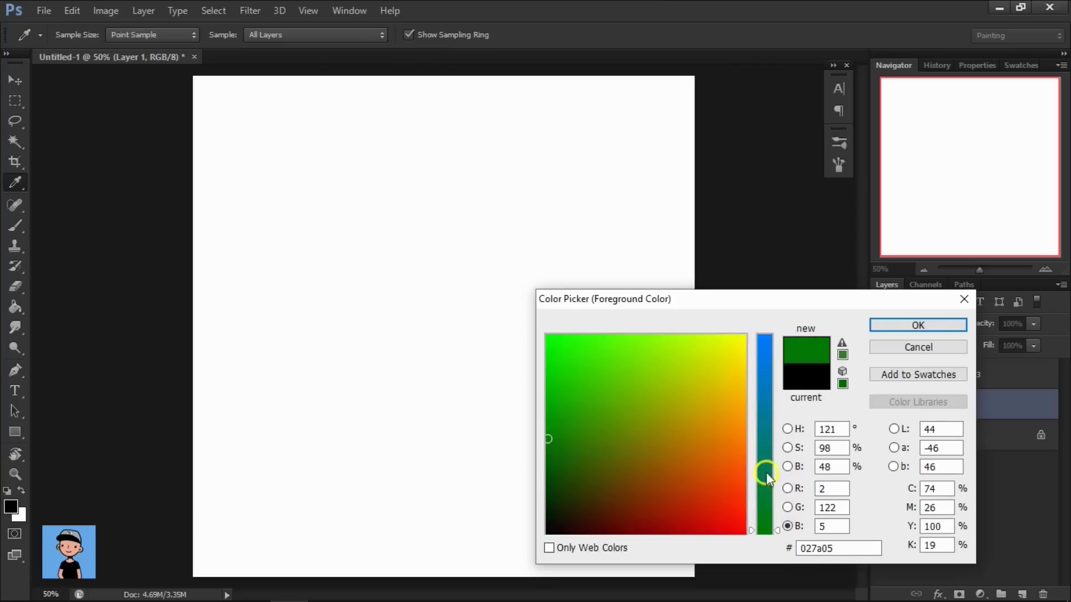
{"action": "left_click", "coordinate": [788, 467]}
{"action": "left_click", "coordinate": [914, 326]}
{"action": "key", "text": "b"}
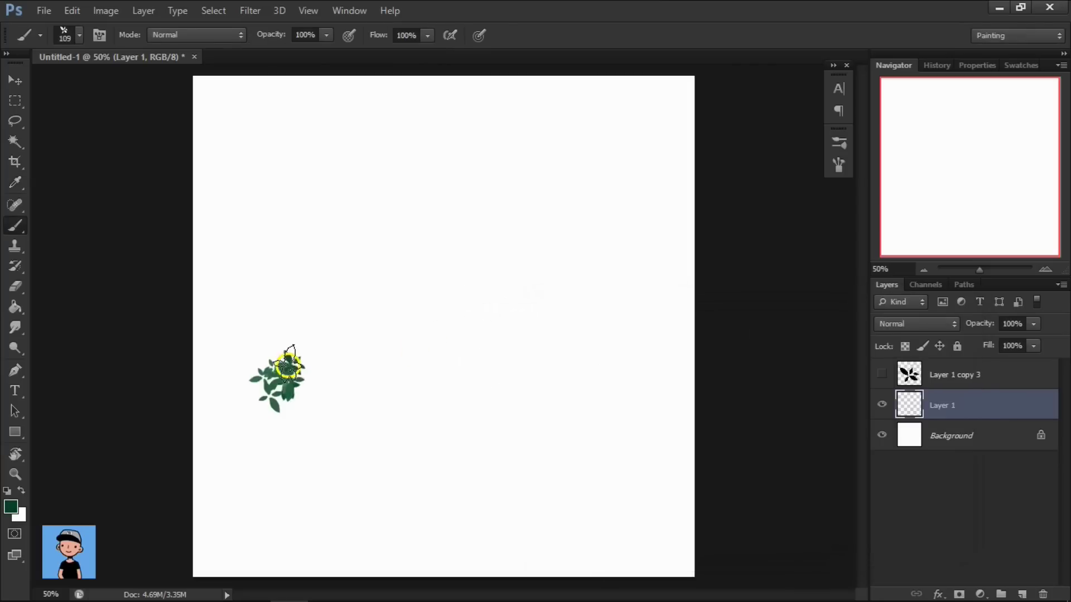
Step: Set the second colour swatch to another shade of dark green
{"action": "left_click", "coordinate": [15, 505]}
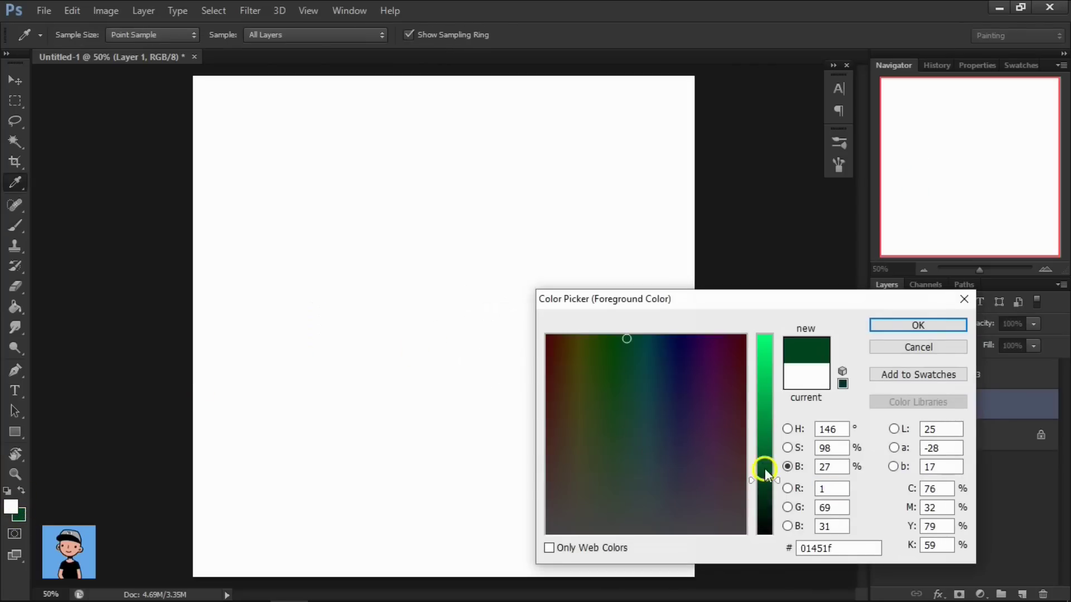
{"action": "left_click", "coordinate": [787, 489]}
{"action": "left_click", "coordinate": [787, 526]}
{"action": "left_click", "coordinate": [918, 325]}
{"action": "left_click", "coordinate": [11, 507]}
{"action": "left_click", "coordinate": [884, 323]}
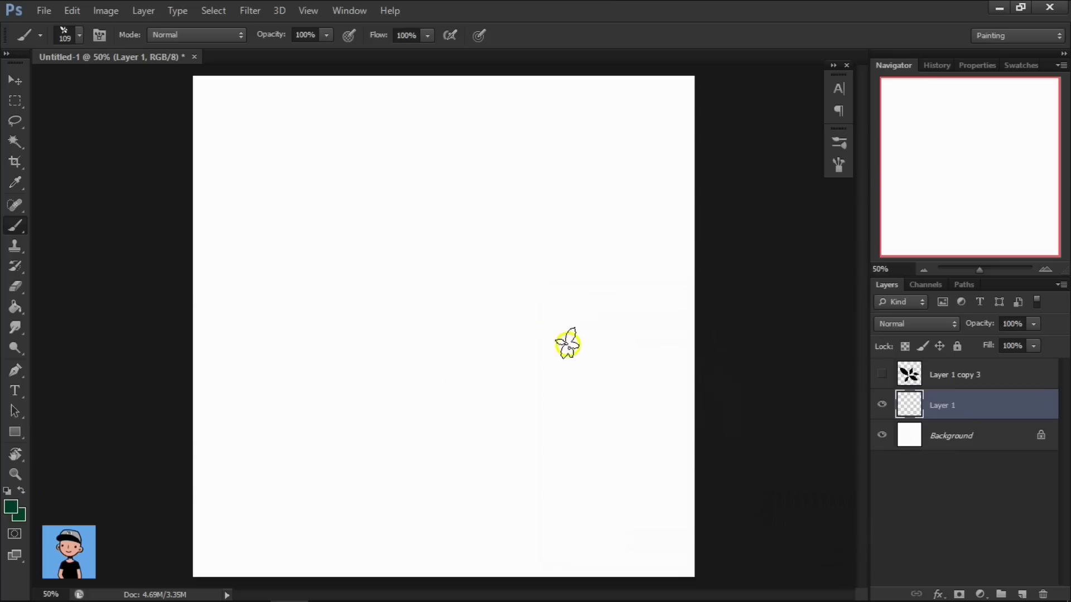
Step: Paint a dense dark green leafy bush on Layer 1 and nudge it slightly left
{"action": "left_click_drag", "start_coordinate": [568, 345], "coordinate": [306, 350]}
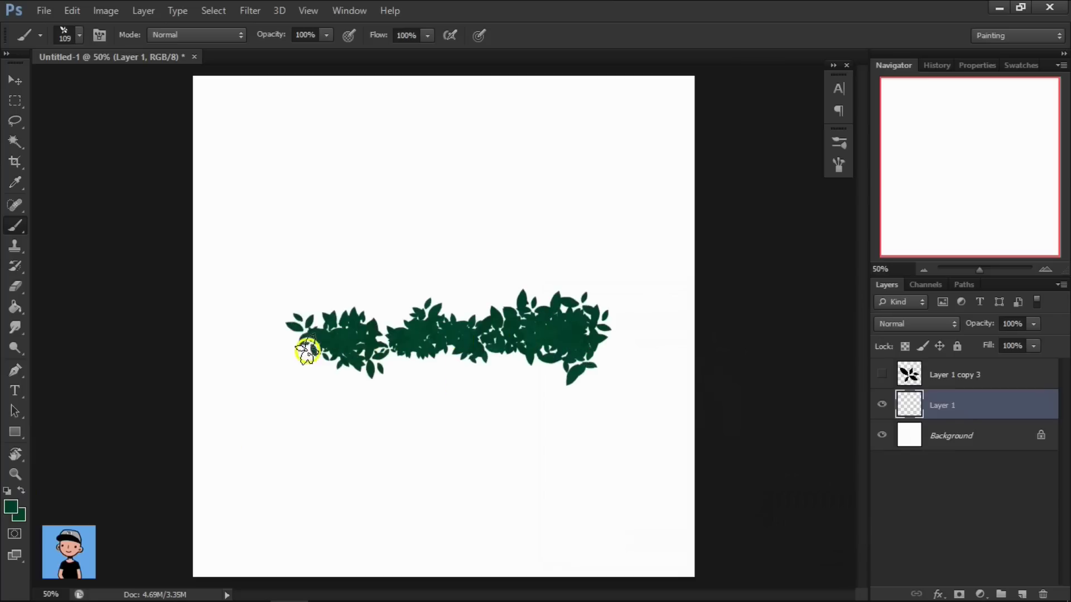
{"action": "mouse_move", "coordinate": [296, 330]}
{"action": "left_mouse_down"}
{"action": "mouse_move", "coordinate": [466, 302]}
{"action": "mouse_move", "coordinate": [478, 318]}
{"action": "mouse_move", "coordinate": [481, 220]}
{"action": "mouse_move", "coordinate": [440, 201]}
{"action": "left_mouse_up"}
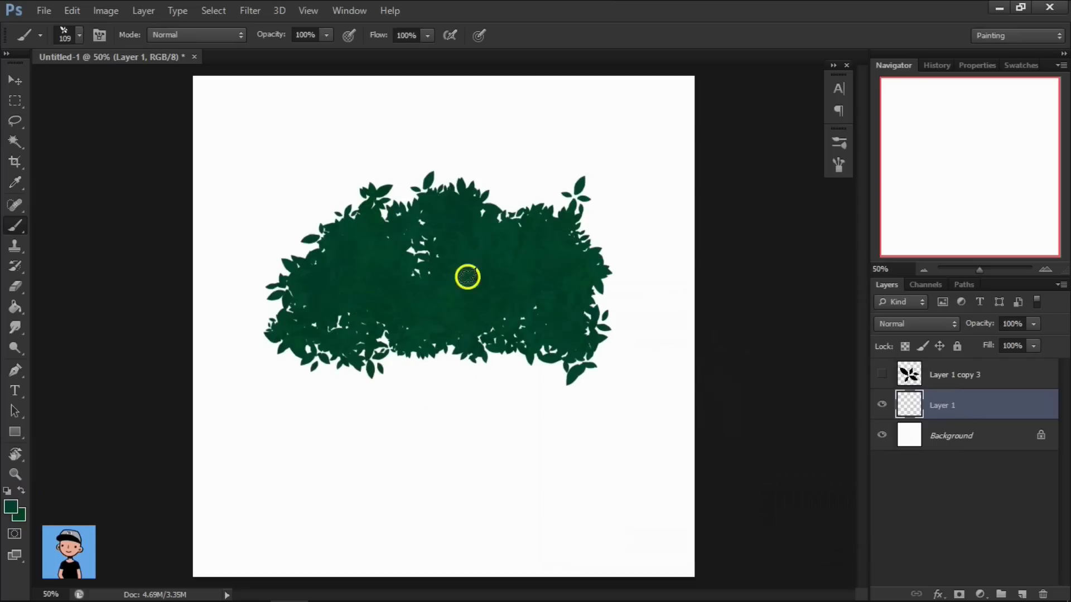
{"action": "left_click", "coordinate": [23, 83]}
{"action": "key", "text": "b"}
{"action": "mouse_move", "coordinate": [517, 256]}
{"action": "left_mouse_down"}
{"action": "mouse_move", "coordinate": [564, 242]}
{"action": "mouse_move", "coordinate": [313, 287]}
{"action": "mouse_move", "coordinate": [610, 323]}
{"action": "left_mouse_up"}
{"action": "scroll", "coordinate": [610, 323], "scroll_direction": "up", "scroll_amount": 3}
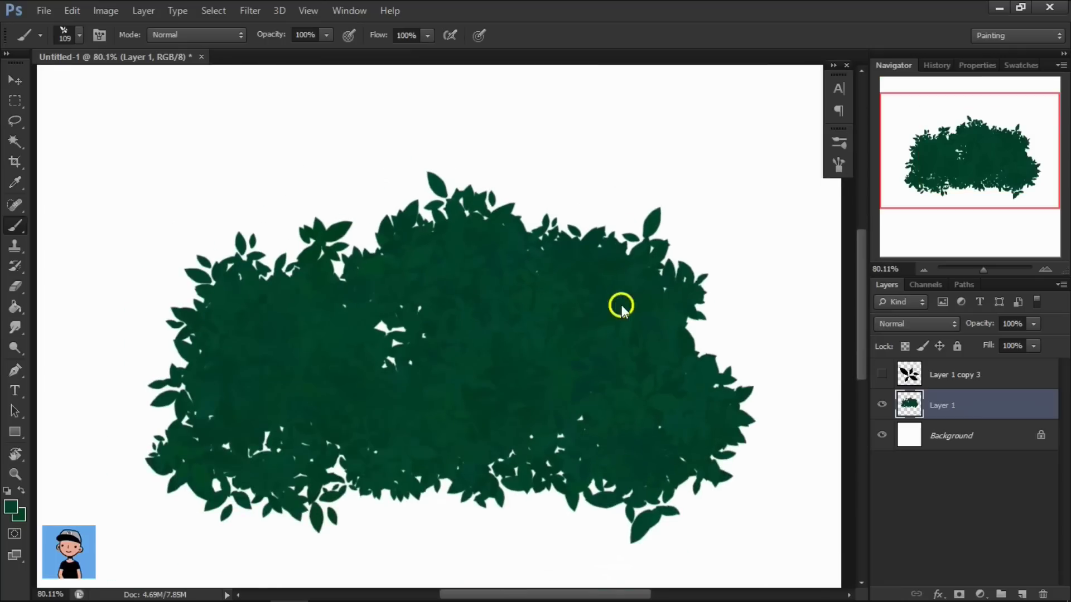
{"action": "mouse_move", "coordinate": [592, 484]}
{"action": "left_mouse_down"}
{"action": "mouse_move", "coordinate": [399, 471]}
{"action": "mouse_move", "coordinate": [210, 390]}
{"action": "mouse_move", "coordinate": [333, 273]}
{"action": "mouse_move", "coordinate": [600, 374]}
{"action": "left_mouse_up"}
{"action": "scroll", "coordinate": [387, 299], "scroll_direction": "down", "scroll_amount": 3}
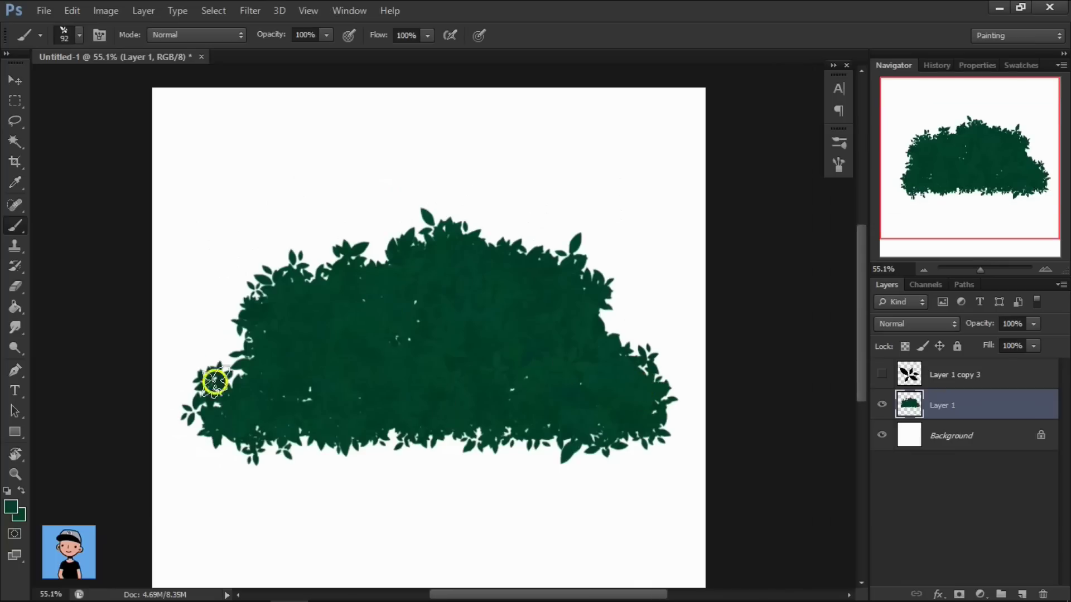
{"action": "scroll", "coordinate": [533, 348], "scroll_direction": "down", "scroll_amount": 1}
{"action": "key", "text": "v"}
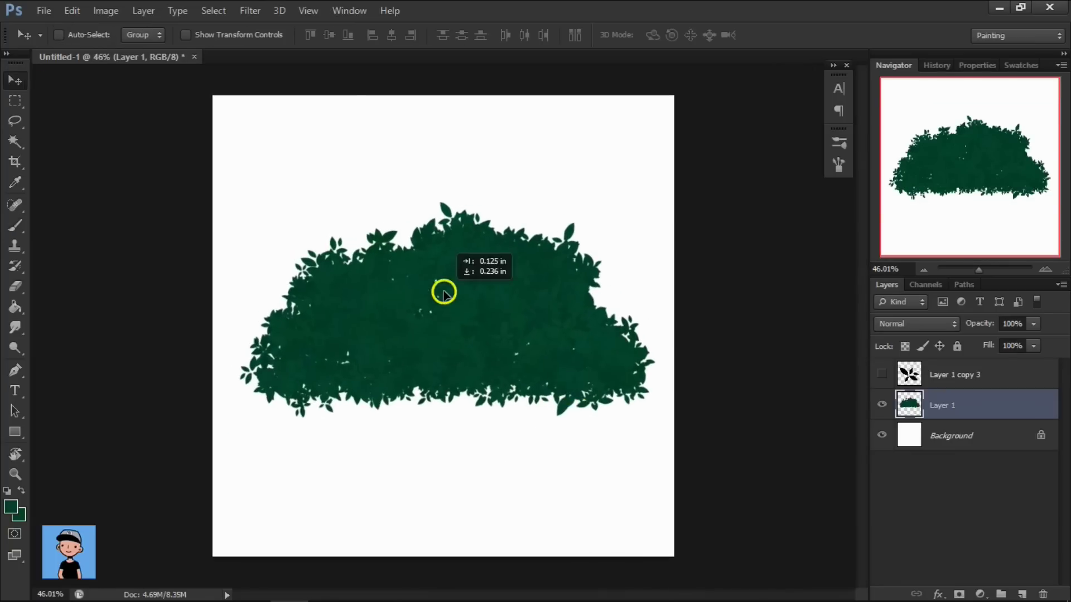
{"action": "left_click_drag", "start_coordinate": [447, 290], "coordinate": [441, 290]}
Step: Add a new Layer 2 clipped to the bush layer as a clipping mask
{"action": "left_click", "coordinate": [1022, 594]}
{"action": "right_click", "coordinate": [948, 405]}
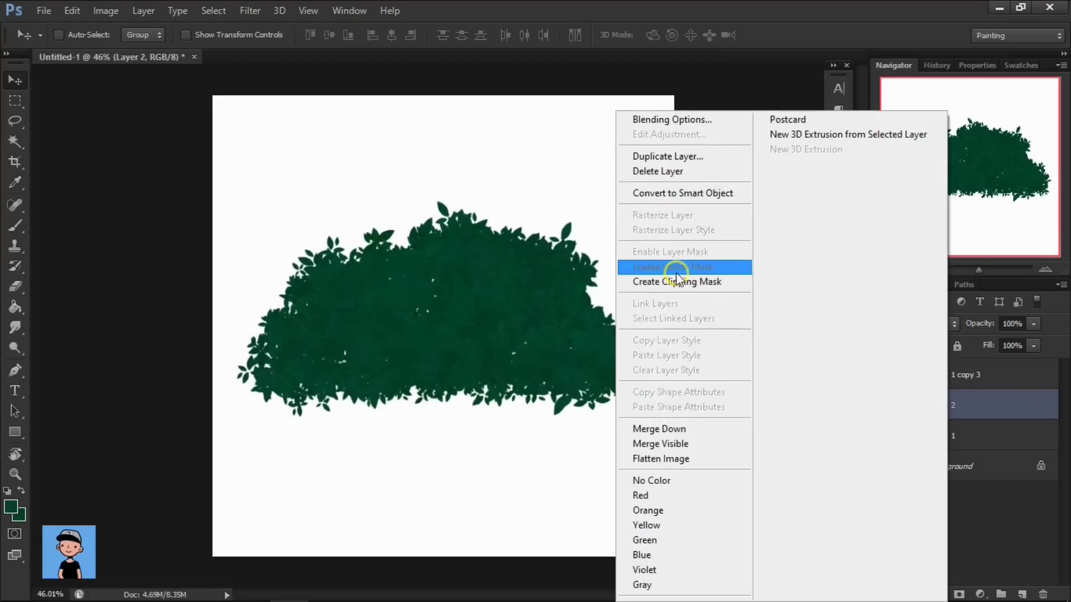
{"action": "left_click", "coordinate": [676, 281]}
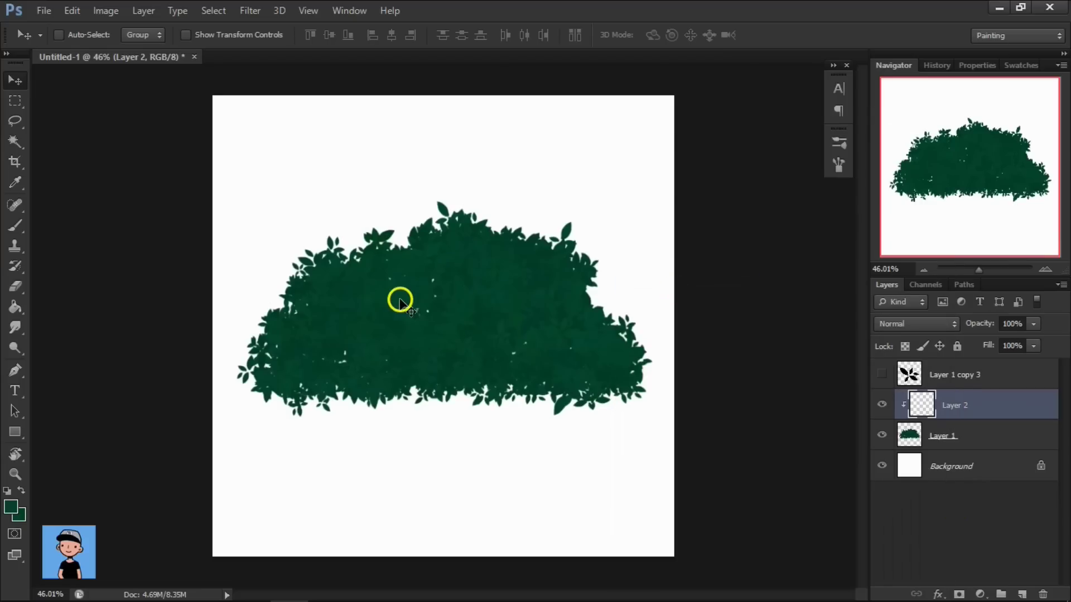
{"action": "left_click", "coordinate": [17, 226]}
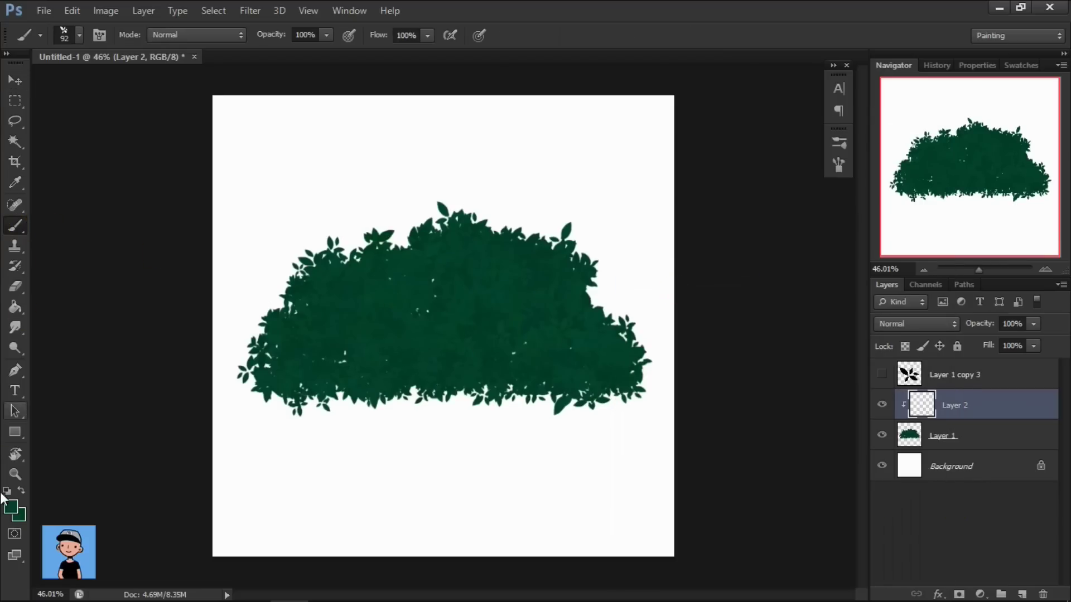
Step: Brighten the foreground green in the Color Picker for leaf highlights
{"action": "left_click", "coordinate": [11, 509]}
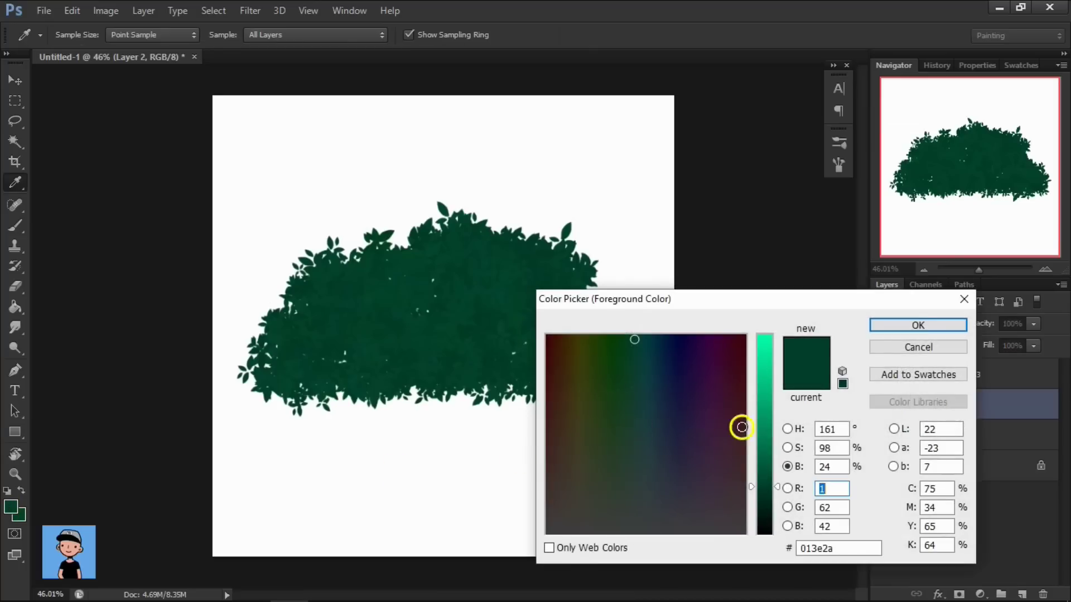
{"action": "left_click", "coordinate": [766, 441]}
{"action": "left_click", "coordinate": [791, 449]}
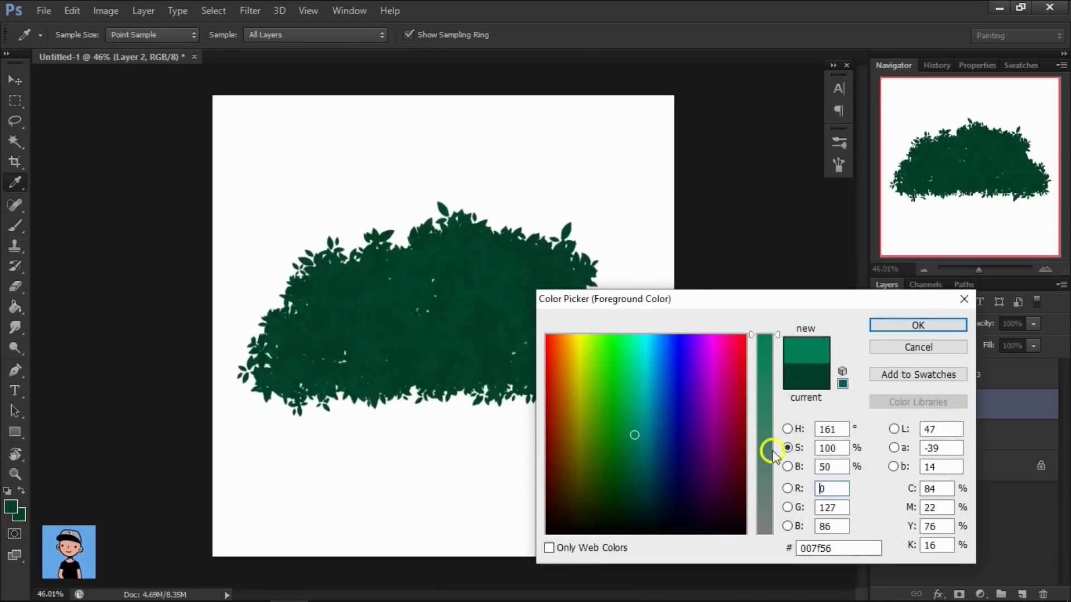
{"action": "left_click", "coordinate": [788, 526]}
{"action": "left_click", "coordinate": [880, 326]}
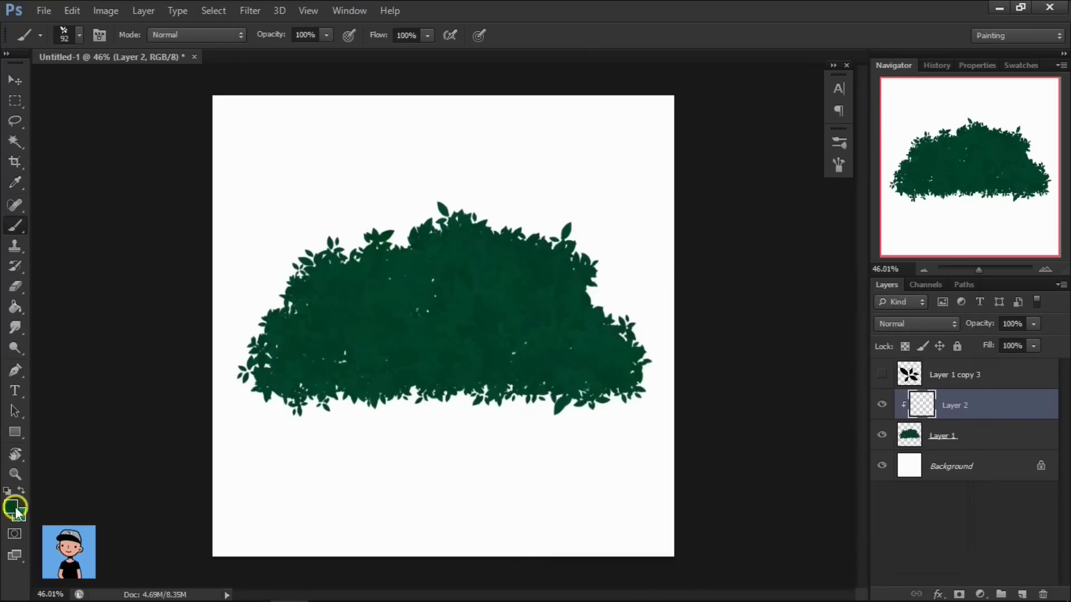
Step: Refine the foreground to a lighter mid-green with less blue and more brightness
{"action": "left_click", "coordinate": [12, 507]}
{"action": "left_click", "coordinate": [764, 489]}
{"action": "left_click", "coordinate": [787, 467]}
{"action": "left_click_drag", "start_coordinate": [765, 435], "coordinate": [765, 399]}
{"action": "left_click", "coordinate": [911, 326]}
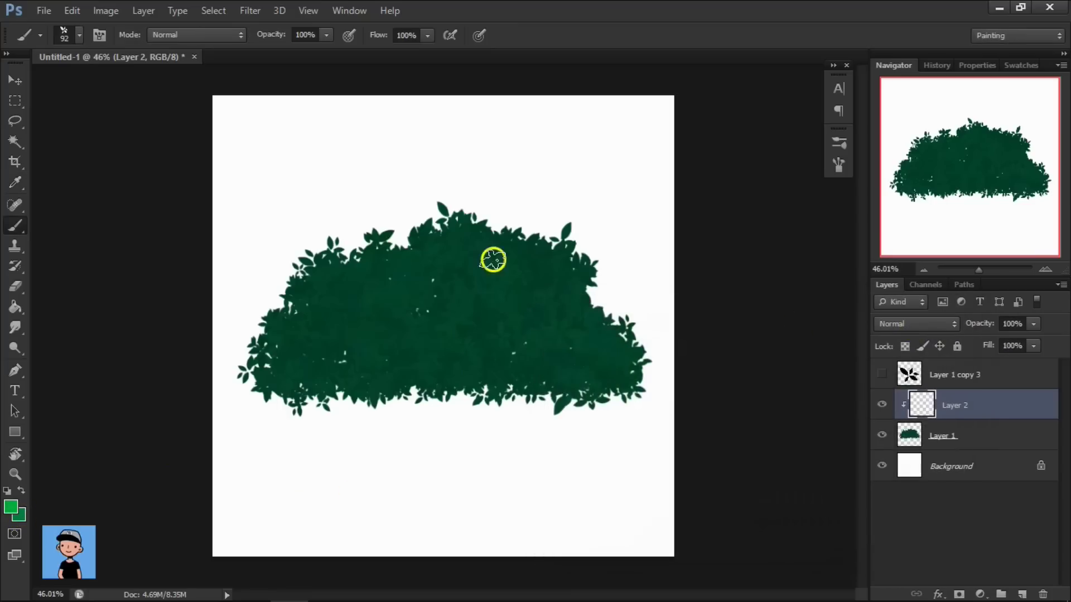
{"action": "scroll", "coordinate": [493, 259], "scroll_direction": "up", "scroll_amount": 3}
{"action": "scroll", "coordinate": [514, 287], "scroll_direction": "up", "scroll_amount": 1}
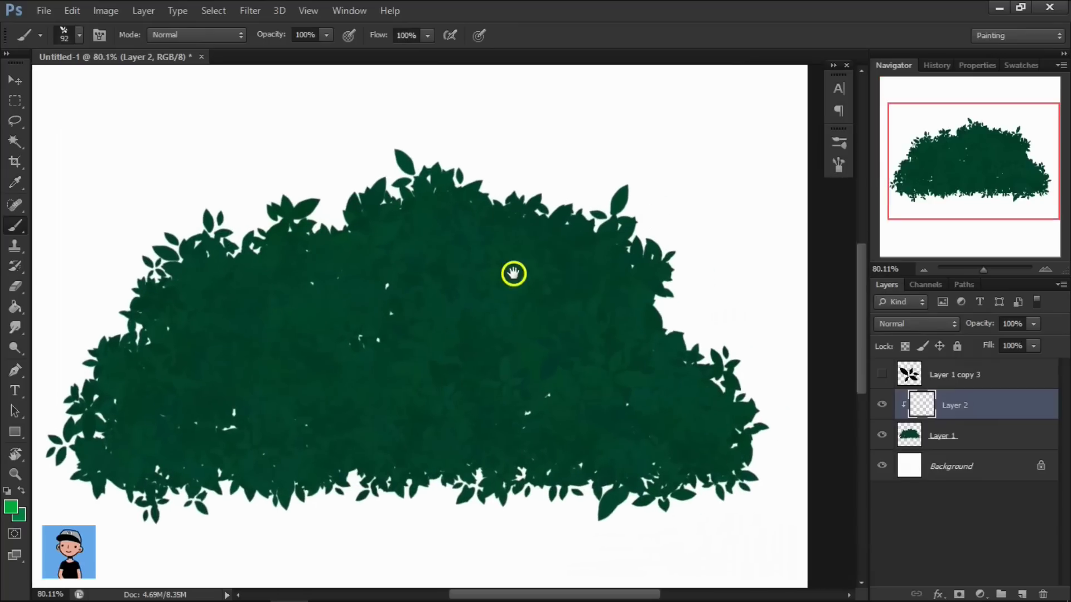
Step: Paint light green leaf clusters along the bush top and its upper left and right
{"action": "left_click_drag", "start_coordinate": [514, 274], "coordinate": [509, 244]}
{"action": "left_click_drag", "start_coordinate": [311, 184], "coordinate": [330, 203]}
{"action": "mouse_move", "coordinate": [430, 170]}
{"action": "left_mouse_down"}
{"action": "mouse_move", "coordinate": [411, 175]}
{"action": "mouse_move", "coordinate": [445, 190]}
{"action": "mouse_move", "coordinate": [393, 237]}
{"action": "left_mouse_up"}
{"action": "mouse_move", "coordinate": [230, 215]}
{"action": "left_mouse_down"}
{"action": "mouse_move", "coordinate": [181, 235]}
{"action": "mouse_move", "coordinate": [237, 263]}
{"action": "mouse_move", "coordinate": [316, 219]}
{"action": "mouse_move", "coordinate": [313, 198]}
{"action": "left_mouse_up"}
{"action": "left_click_drag", "start_coordinate": [588, 208], "coordinate": [603, 210]}
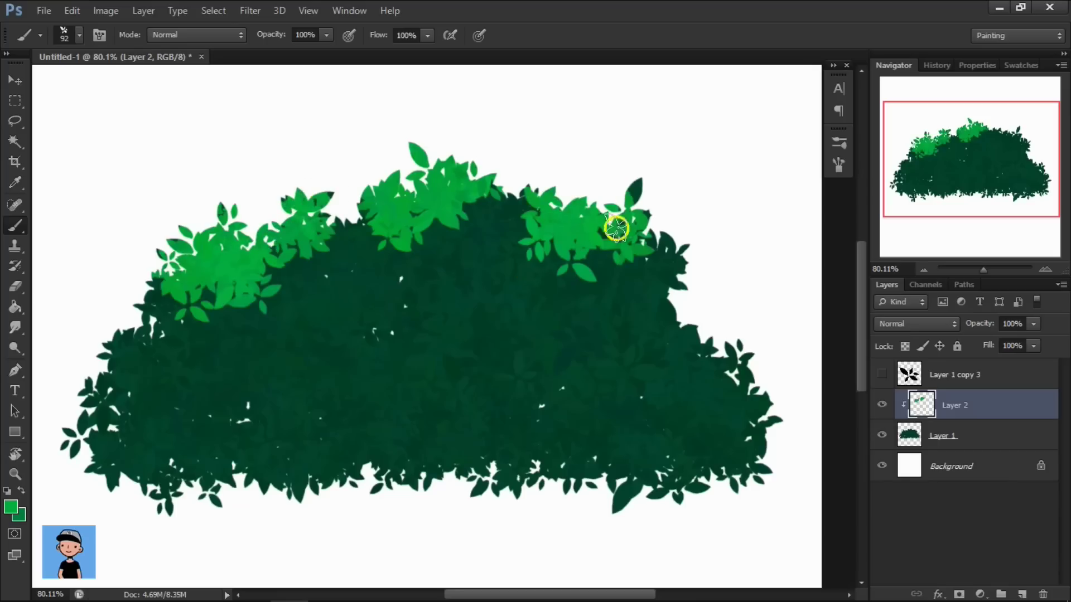
Step: Add bright green leaf clusters across the middle, lower corners and left edge
{"action": "mouse_move", "coordinate": [478, 325]}
{"action": "left_mouse_down"}
{"action": "mouse_move", "coordinate": [407, 337]}
{"action": "mouse_move", "coordinate": [343, 390]}
{"action": "left_mouse_up"}
{"action": "left_click_drag", "start_coordinate": [249, 393], "coordinate": [184, 396]}
{"action": "mouse_move", "coordinate": [674, 366]}
{"action": "left_mouse_down"}
{"action": "mouse_move", "coordinate": [641, 378]}
{"action": "mouse_move", "coordinate": [695, 375]}
{"action": "mouse_move", "coordinate": [700, 401]}
{"action": "left_mouse_up"}
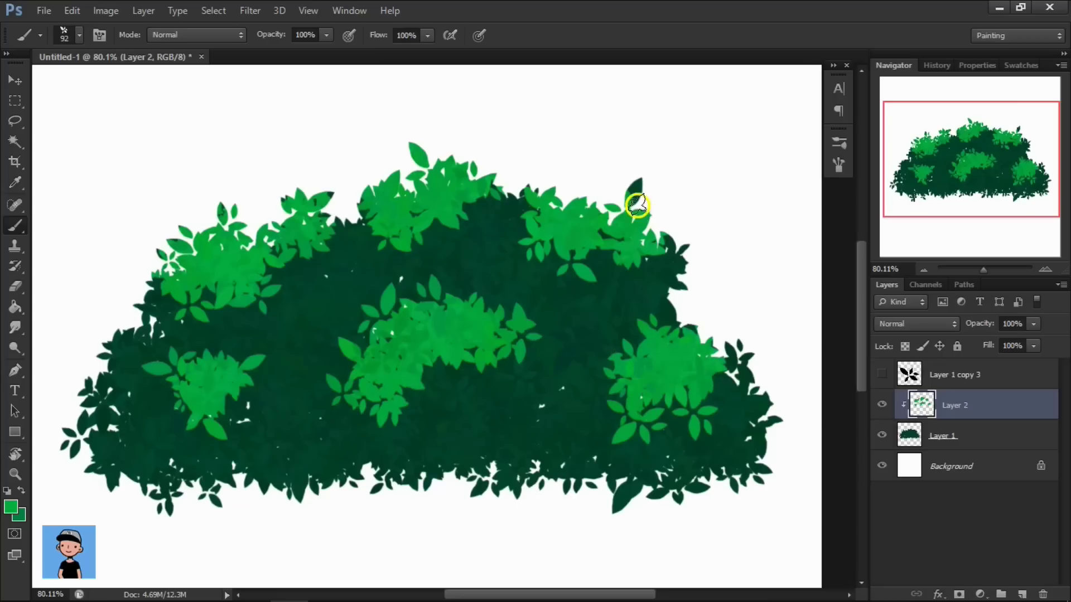
{"action": "left_click_drag", "start_coordinate": [318, 235], "coordinate": [285, 254]}
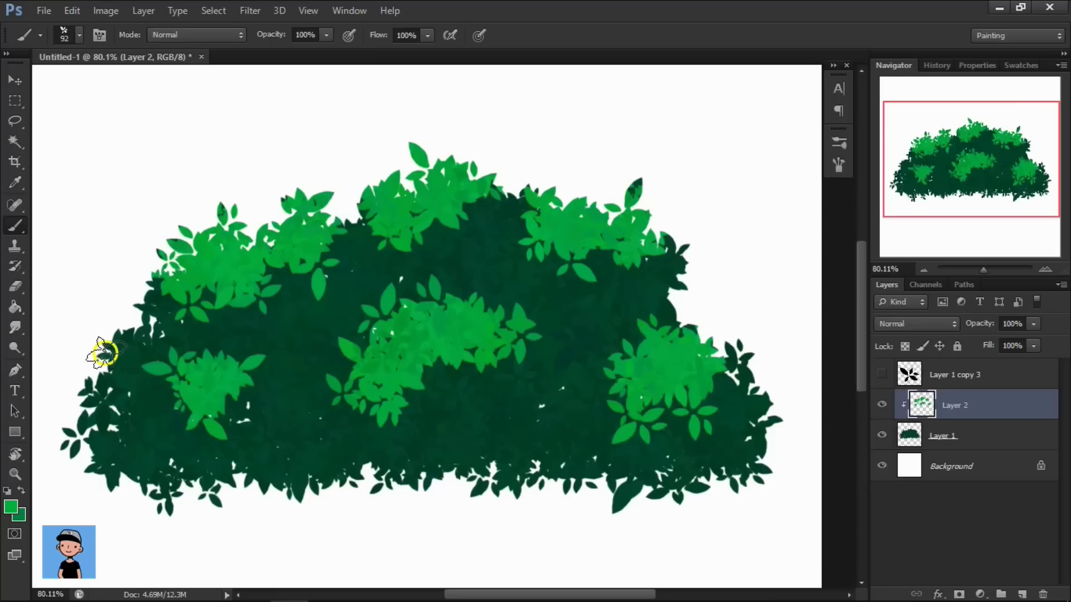
{"action": "left_click_drag", "start_coordinate": [103, 355], "coordinate": [98, 360]}
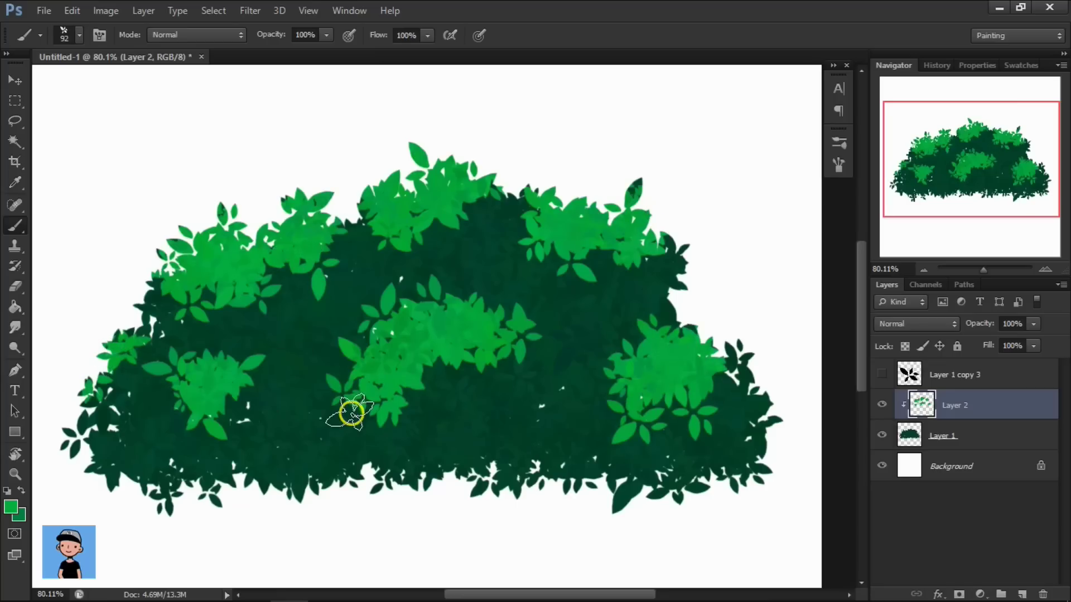
{"action": "left_click", "coordinate": [19, 328]}
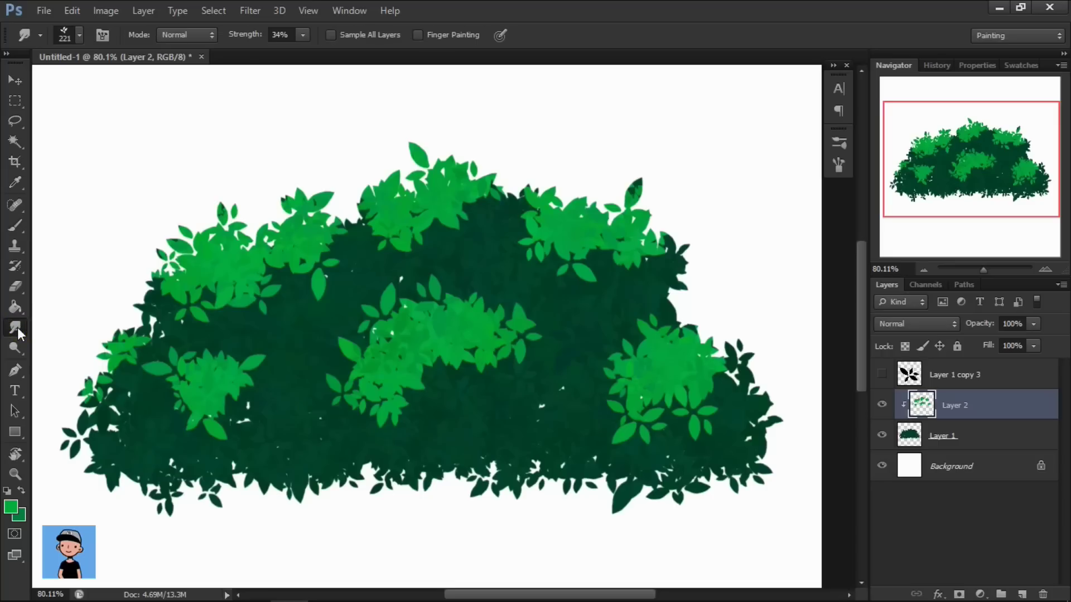
Step: Set the Smudge Tool to a small leaf-shaped brush at 34% strength
{"action": "left_click", "coordinate": [99, 363]}
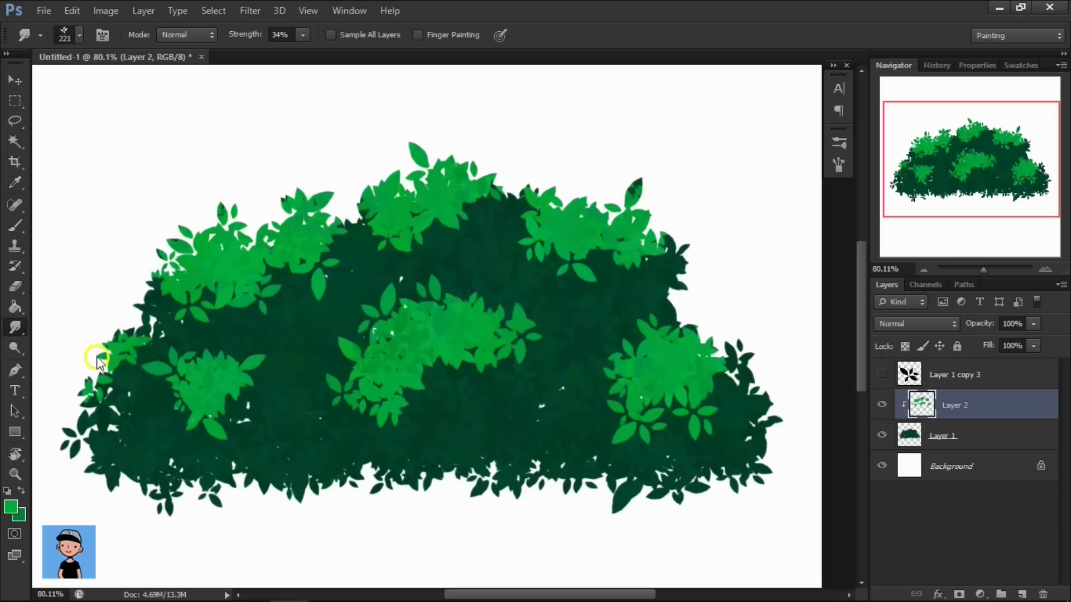
{"action": "right_click", "coordinate": [439, 262]}
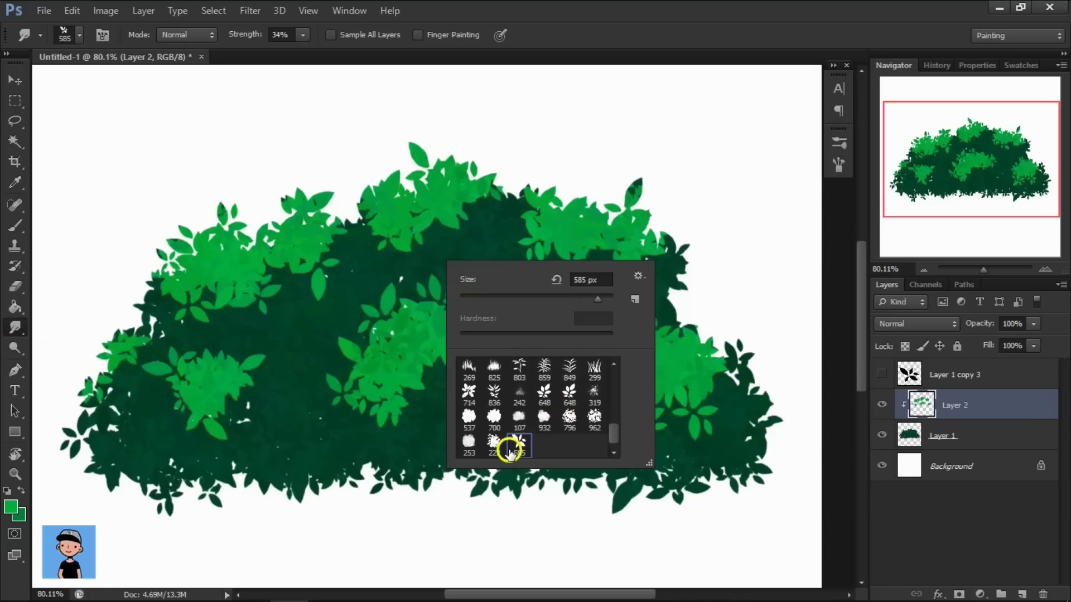
{"action": "mouse_move", "coordinate": [395, 241]}
{"action": "left_mouse_down"}
{"action": "mouse_move", "coordinate": [241, 266]}
{"action": "mouse_move", "coordinate": [298, 316]}
{"action": "left_mouse_up"}
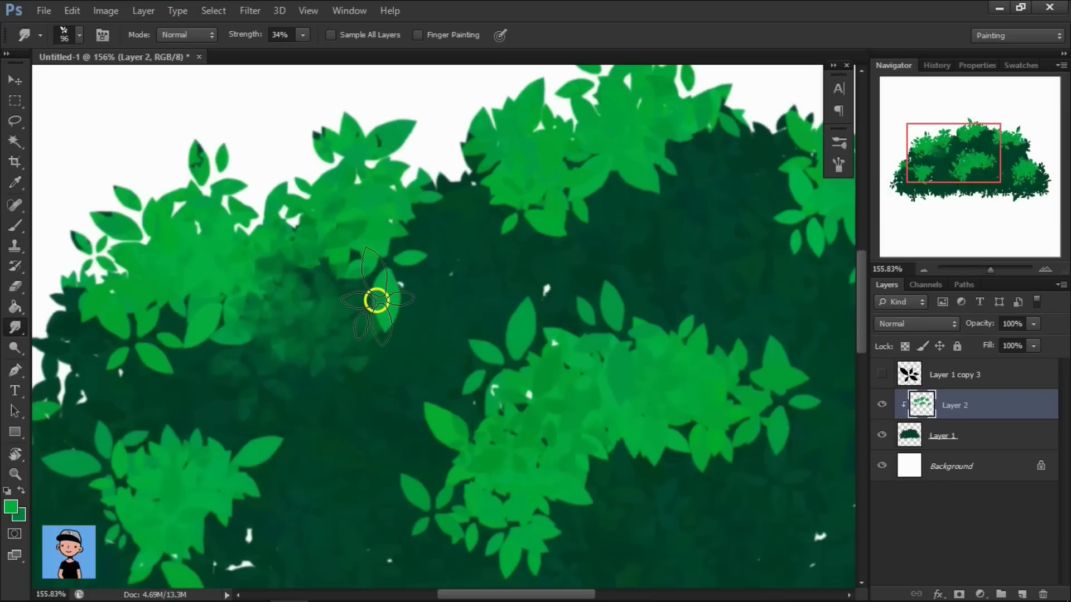
{"action": "left_click_drag", "start_coordinate": [377, 300], "coordinate": [373, 300]}
Step: Smudge the upper-left, middle-left and lower-left highlight clusters into the dark base
{"action": "mouse_move", "coordinate": [195, 332]}
{"action": "left_mouse_down"}
{"action": "mouse_move", "coordinate": [160, 330]}
{"action": "mouse_move", "coordinate": [215, 334]}
{"action": "left_mouse_up"}
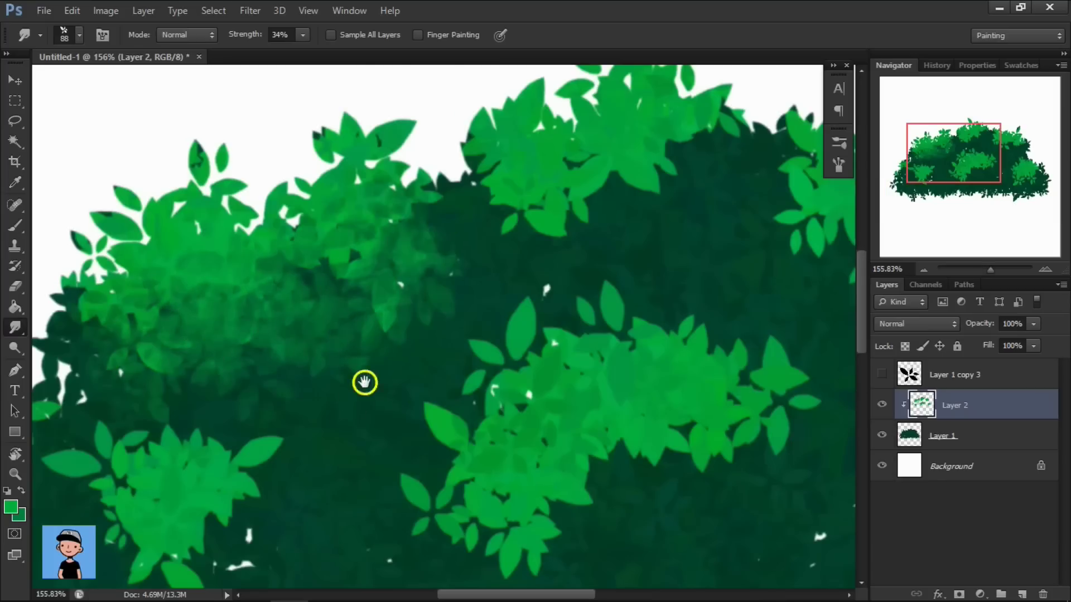
{"action": "left_click_drag", "start_coordinate": [366, 379], "coordinate": [616, 184]}
{"action": "mouse_move", "coordinate": [413, 375]}
{"action": "left_mouse_down"}
{"action": "mouse_move", "coordinate": [358, 335]}
{"action": "mouse_move", "coordinate": [462, 394]}
{"action": "mouse_move", "coordinate": [263, 275]}
{"action": "mouse_move", "coordinate": [239, 349]}
{"action": "left_mouse_up"}
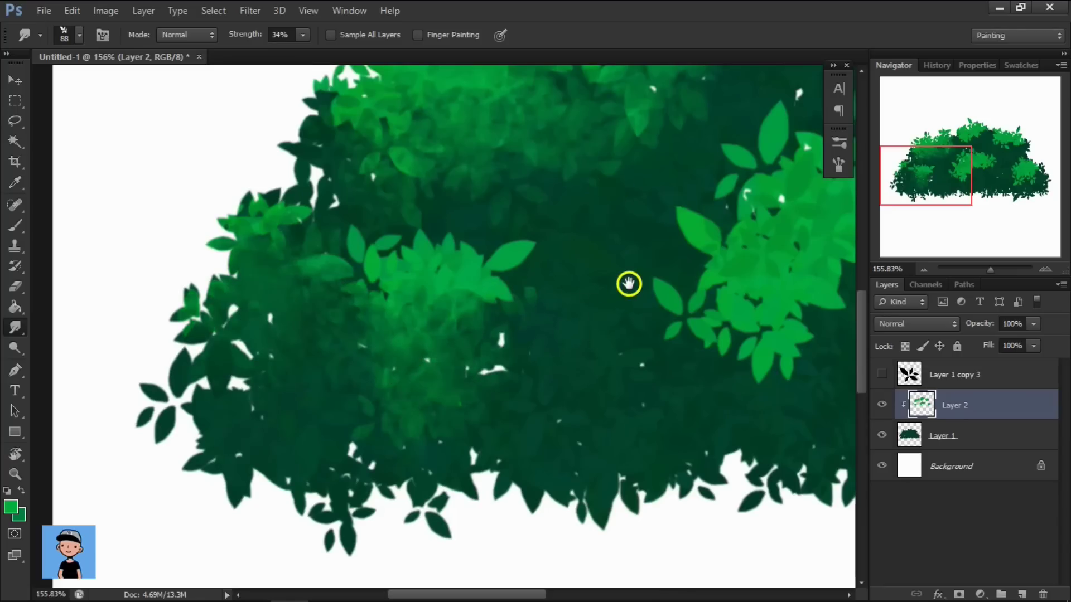
{"action": "mouse_move", "coordinate": [628, 284]}
{"action": "left_mouse_down"}
{"action": "mouse_move", "coordinate": [215, 320]}
{"action": "mouse_move", "coordinate": [313, 378]}
{"action": "mouse_move", "coordinate": [507, 256]}
{"action": "mouse_move", "coordinate": [605, 240]}
{"action": "mouse_move", "coordinate": [495, 349]}
{"action": "mouse_move", "coordinate": [403, 393]}
{"action": "left_mouse_up"}
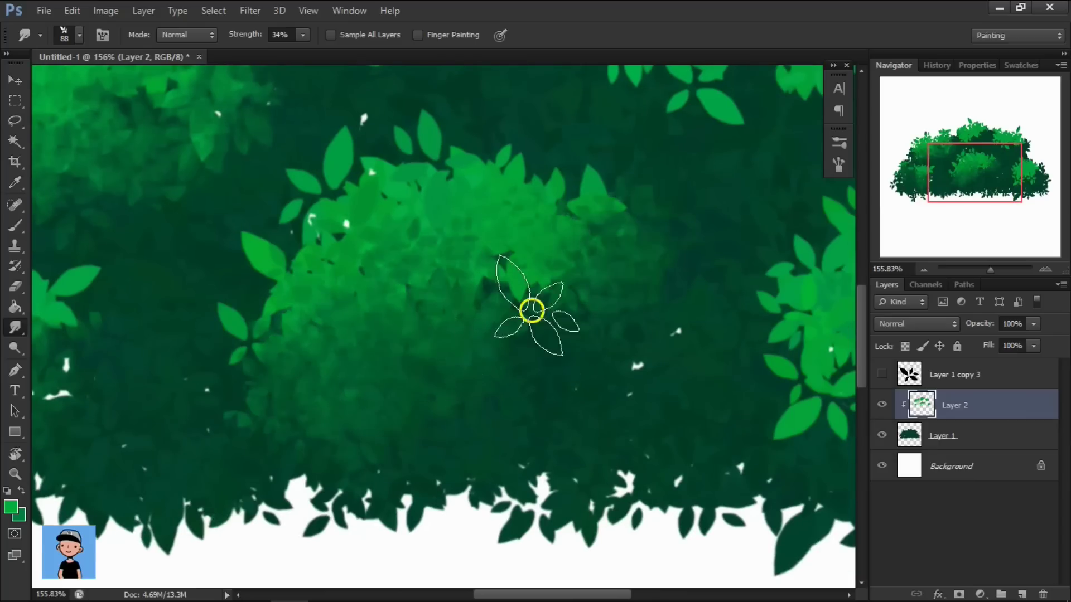
Step: Smudge the highlight clusters along the bush's top, upper right and right edge
{"action": "left_click_drag", "start_coordinate": [583, 265], "coordinate": [346, 423]}
{"action": "mouse_move", "coordinate": [432, 274]}
{"action": "left_mouse_down"}
{"action": "mouse_move", "coordinate": [339, 236]}
{"action": "mouse_move", "coordinate": [299, 199]}
{"action": "mouse_move", "coordinate": [517, 276]}
{"action": "left_mouse_up"}
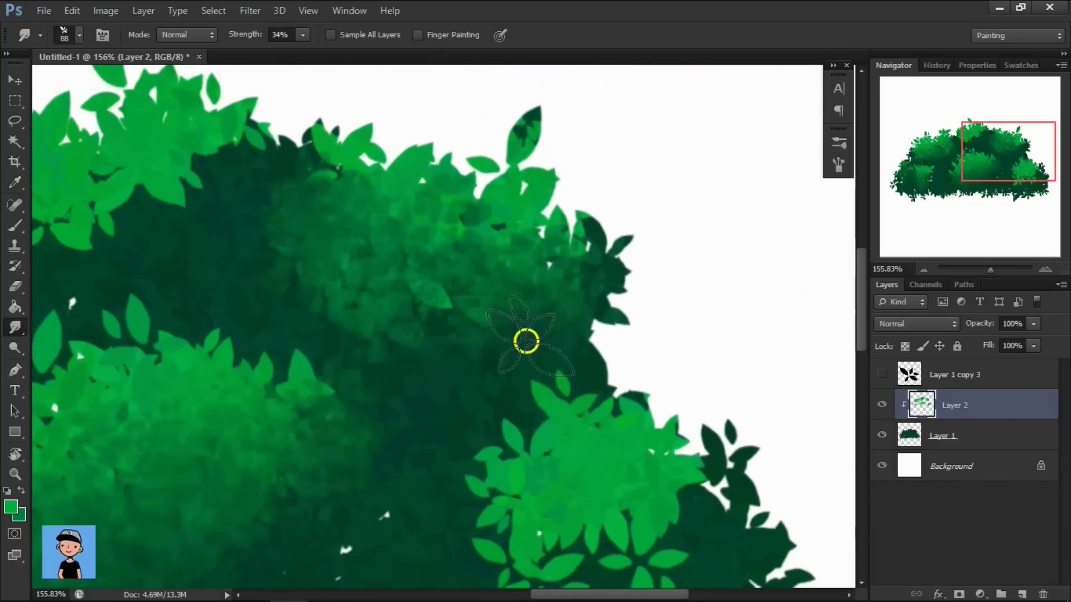
{"action": "left_click_drag", "start_coordinate": [526, 341], "coordinate": [550, 165]}
{"action": "mouse_move", "coordinate": [584, 384]}
{"action": "left_mouse_down"}
{"action": "mouse_move", "coordinate": [702, 365]}
{"action": "mouse_move", "coordinate": [755, 329]}
{"action": "mouse_move", "coordinate": [624, 426]}
{"action": "mouse_move", "coordinate": [533, 301]}
{"action": "left_mouse_up"}
{"action": "left_click_drag", "start_coordinate": [339, 292], "coordinate": [624, 475]}
{"action": "mouse_move", "coordinate": [424, 242]}
{"action": "left_mouse_down"}
{"action": "mouse_move", "coordinate": [378, 217]}
{"action": "mouse_move", "coordinate": [507, 189]}
{"action": "mouse_move", "coordinate": [583, 145]}
{"action": "mouse_move", "coordinate": [551, 178]}
{"action": "left_mouse_up"}
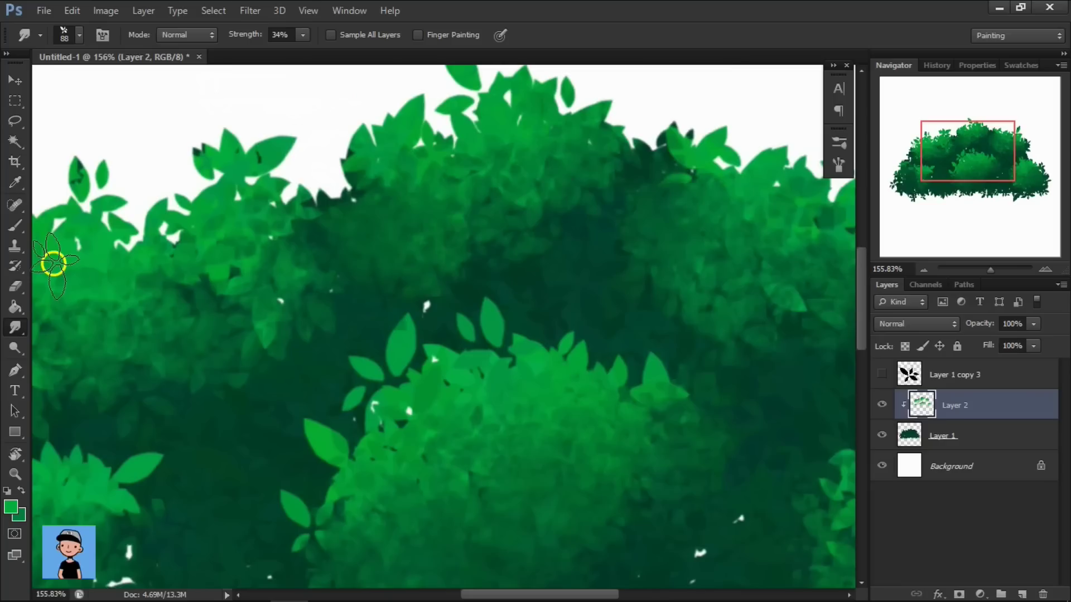
{"action": "left_click", "coordinate": [16, 226]}
{"action": "left_click_drag", "start_coordinate": [167, 223], "coordinate": [423, 222]}
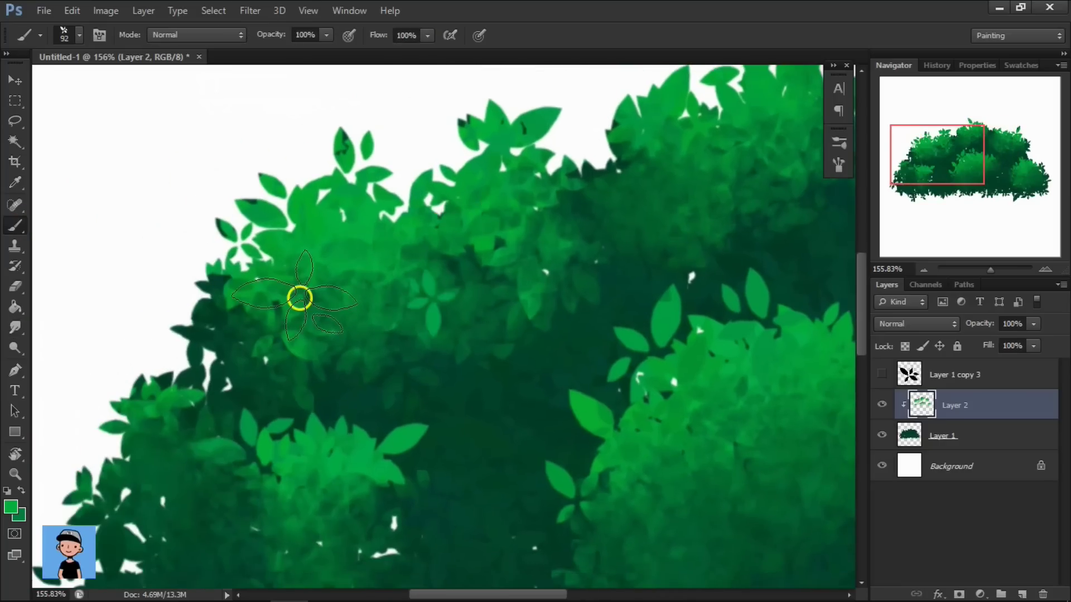
Step: Stamp crisp bright leaves over the upper-left, lower-left and left-middle clusters
{"action": "left_click_drag", "start_coordinate": [371, 303], "coordinate": [472, 278]}
{"action": "scroll", "coordinate": [433, 246], "scroll_direction": "down", "scroll_amount": 1}
{"action": "scroll", "coordinate": [424, 279], "scroll_direction": "down", "scroll_amount": 4}
{"action": "scroll", "coordinate": [423, 278], "scroll_direction": "left", "scroll_amount": 2}
{"action": "left_click_drag", "start_coordinate": [325, 304], "coordinate": [263, 210]}
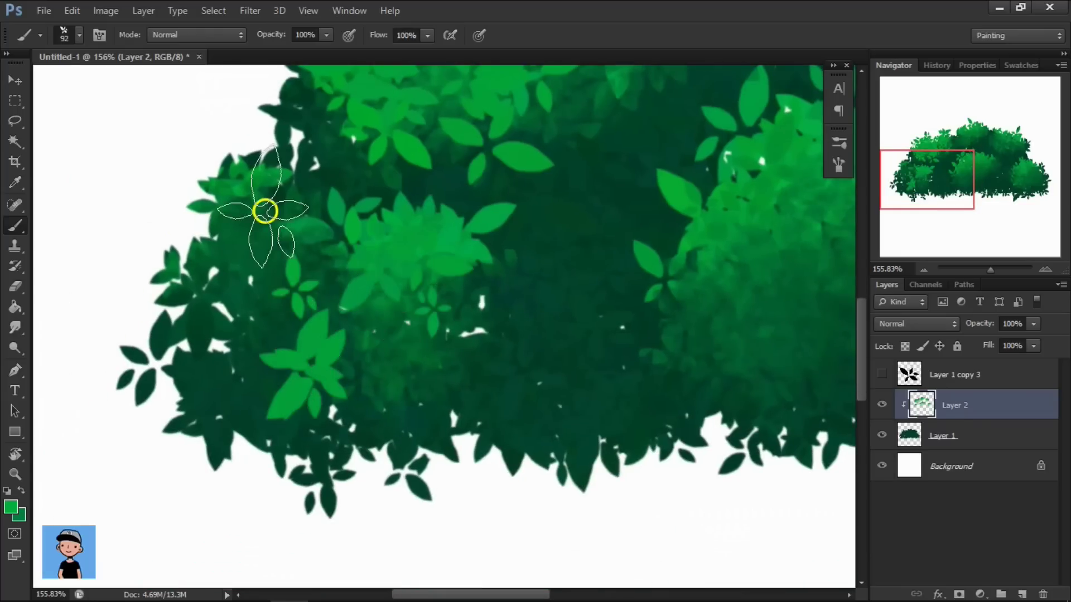
{"action": "scroll", "coordinate": [335, 251], "scroll_direction": "up", "scroll_amount": 2}
{"action": "scroll", "coordinate": [412, 296], "scroll_direction": "right", "scroll_amount": 5}
{"action": "left_click_drag", "start_coordinate": [455, 319], "coordinate": [608, 274]}
{"action": "left_click_drag", "start_coordinate": [280, 246], "coordinate": [284, 253]}
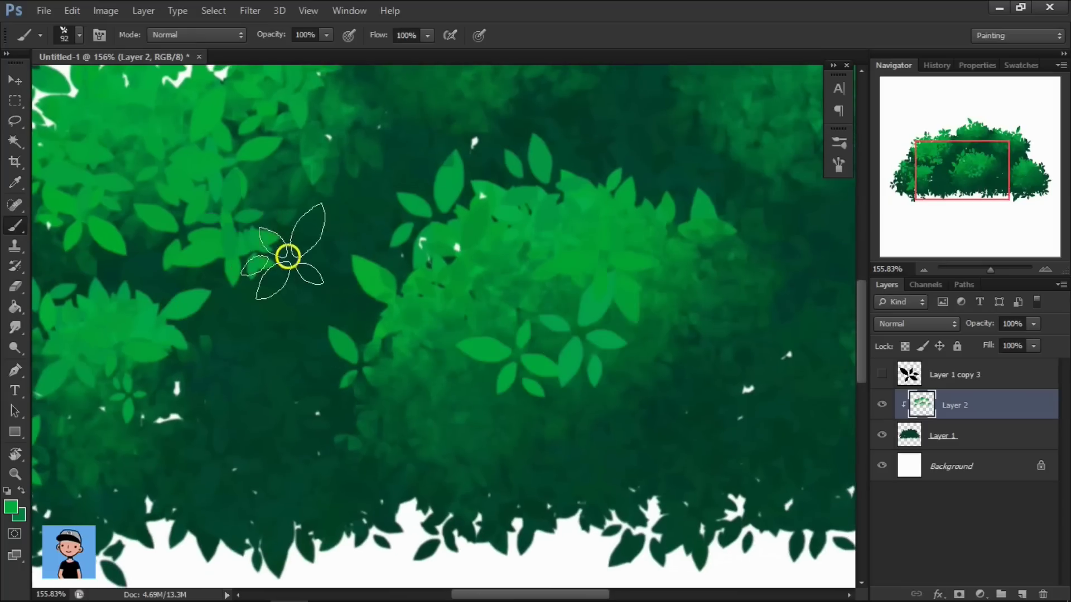
Step: Resize the leaf brush and stamp bright leaves over the central and right clusters
{"action": "left_click_drag", "start_coordinate": [550, 294], "coordinate": [366, 364]}
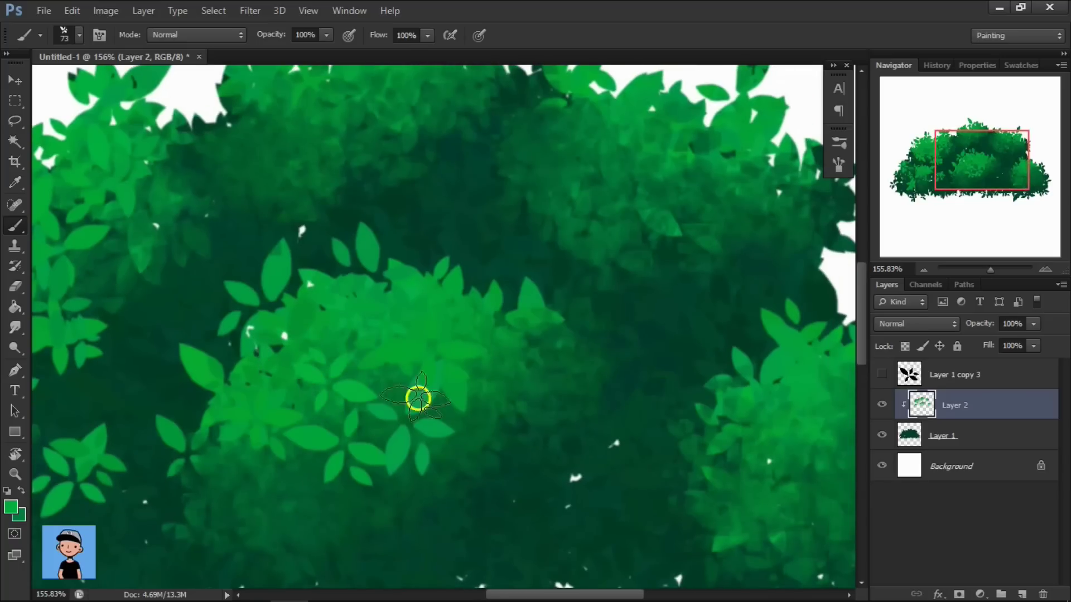
{"action": "left_click_drag", "start_coordinate": [561, 316], "coordinate": [466, 325]}
{"action": "left_click", "coordinate": [452, 373]}
{"action": "left_click", "coordinate": [499, 339]}
{"action": "left_click", "coordinate": [520, 396]}
{"action": "mouse_move", "coordinate": [681, 440]}
{"action": "left_mouse_down"}
{"action": "mouse_move", "coordinate": [813, 470]}
{"action": "mouse_move", "coordinate": [705, 504]}
{"action": "mouse_move", "coordinate": [593, 479]}
{"action": "left_mouse_up"}
{"action": "mouse_move", "coordinate": [602, 340]}
{"action": "left_mouse_down"}
{"action": "mouse_move", "coordinate": [562, 246]}
{"action": "mouse_move", "coordinate": [507, 212]}
{"action": "mouse_move", "coordinate": [505, 193]}
{"action": "mouse_move", "coordinate": [638, 203]}
{"action": "left_mouse_up"}
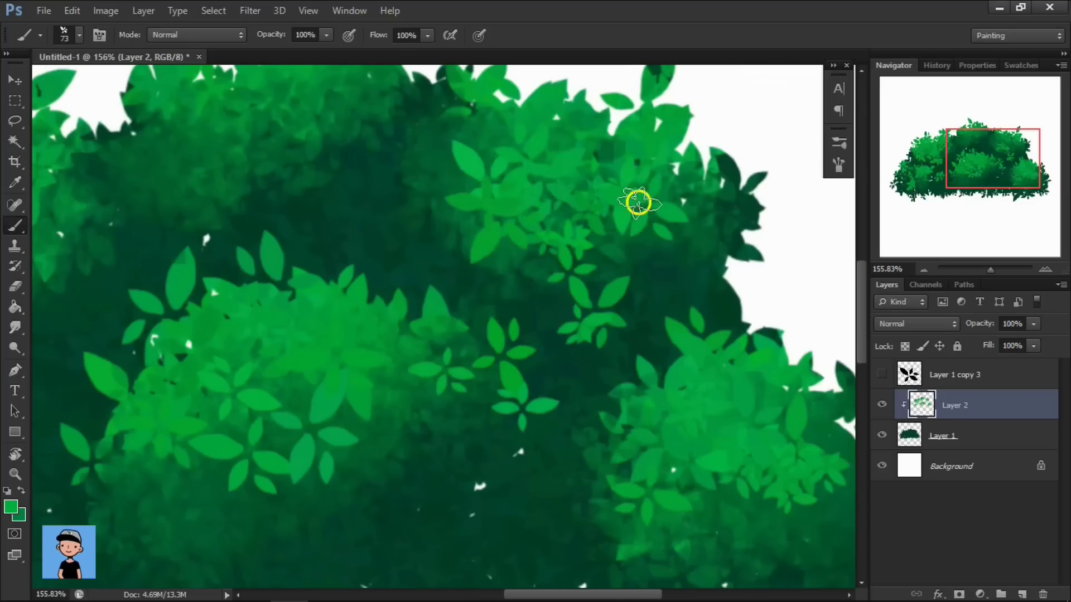
Step: Add bright leaves across the top middle, lower middle and left of the bush
{"action": "scroll", "coordinate": [647, 268], "scroll_direction": "up", "scroll_amount": 3}
{"action": "scroll", "coordinate": [634, 329], "scroll_direction": "left", "scroll_amount": 3}
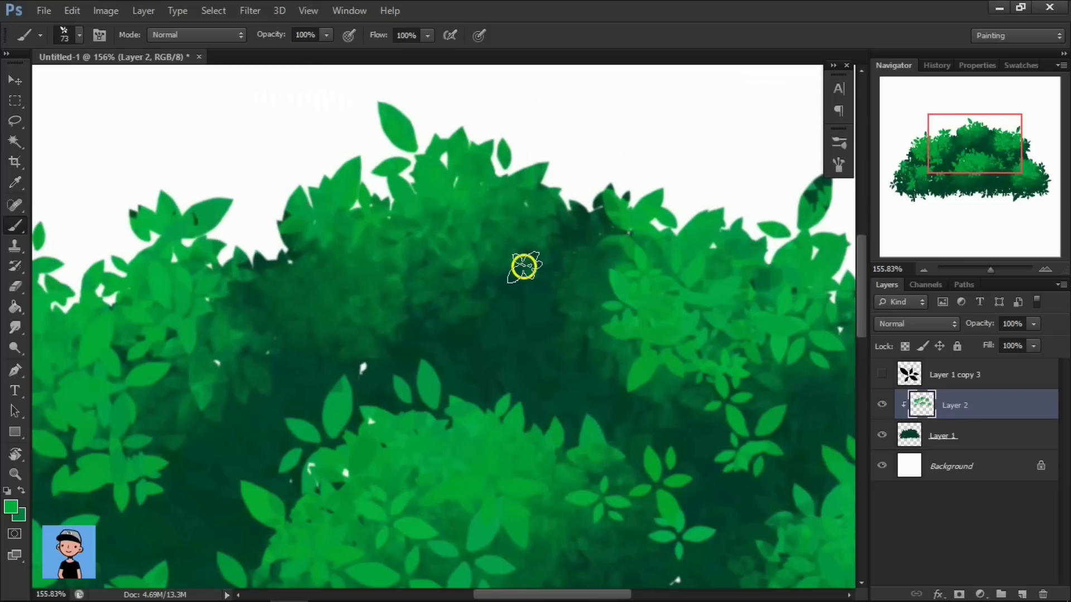
{"action": "mouse_move", "coordinate": [525, 267]}
{"action": "left_mouse_down"}
{"action": "mouse_move", "coordinate": [444, 302]}
{"action": "mouse_move", "coordinate": [359, 303]}
{"action": "mouse_move", "coordinate": [376, 251]}
{"action": "mouse_move", "coordinate": [361, 268]}
{"action": "left_mouse_up"}
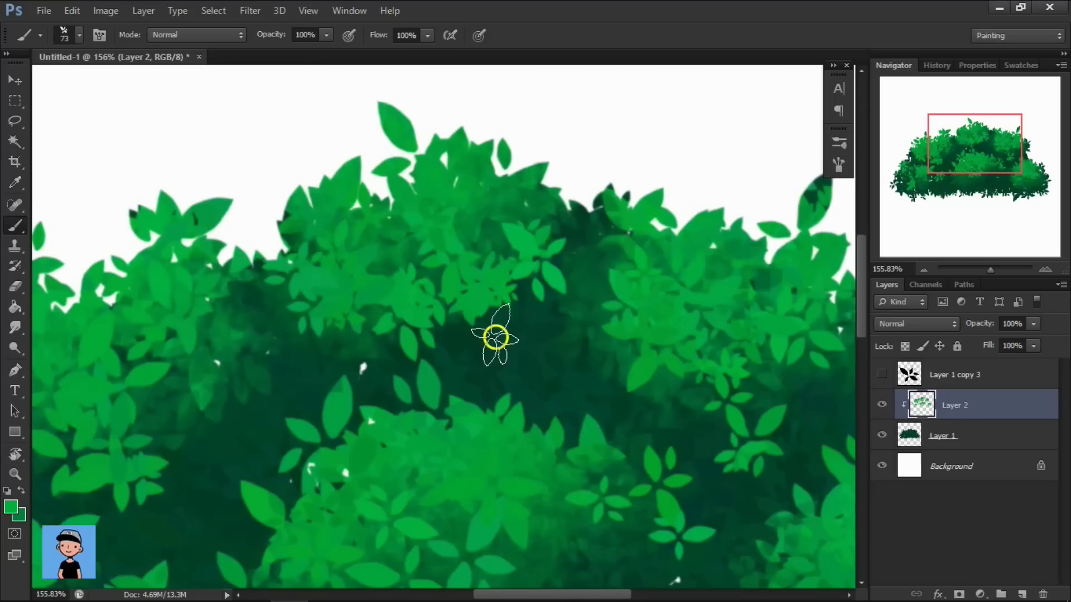
{"action": "mouse_move", "coordinate": [548, 335]}
{"action": "left_mouse_down"}
{"action": "mouse_move", "coordinate": [501, 335]}
{"action": "mouse_move", "coordinate": [521, 351]}
{"action": "left_mouse_up"}
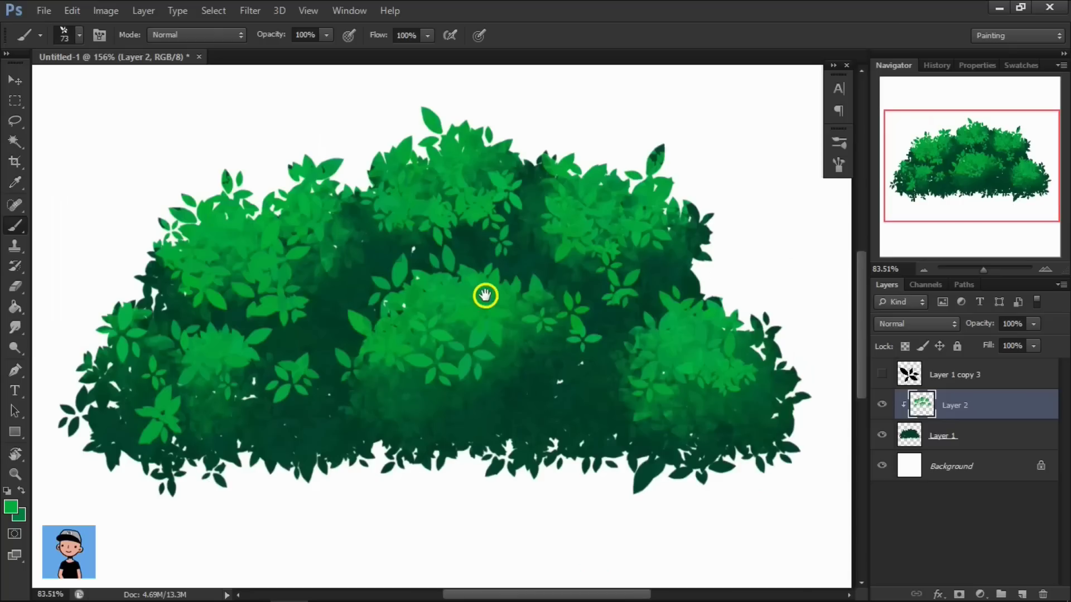
{"action": "left_click_drag", "start_coordinate": [400, 375], "coordinate": [426, 433]}
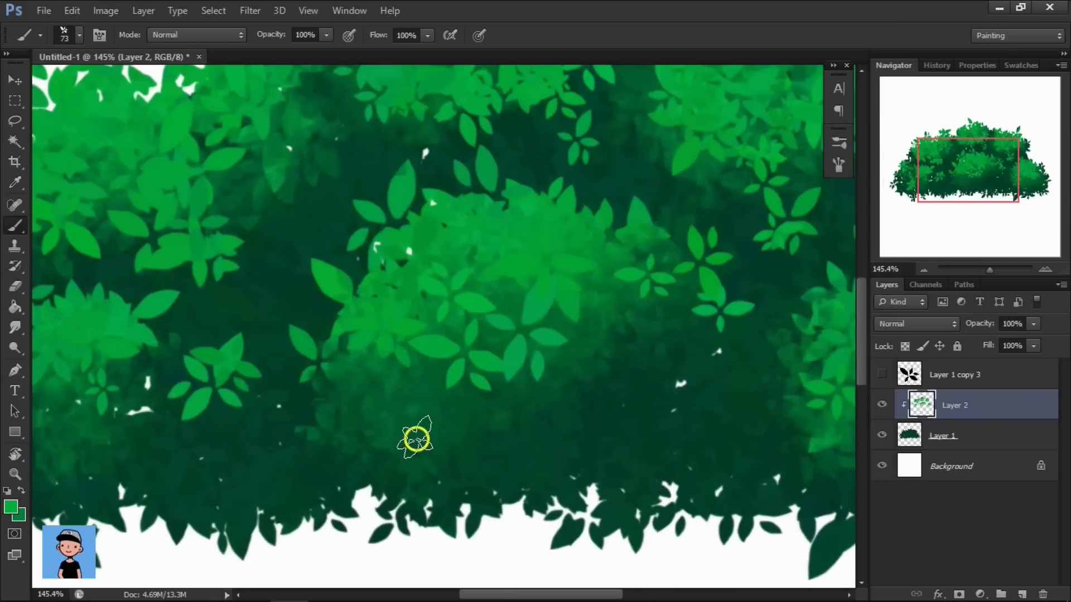
{"action": "left_click", "coordinate": [416, 439]}
{"action": "left_click", "coordinate": [281, 251]}
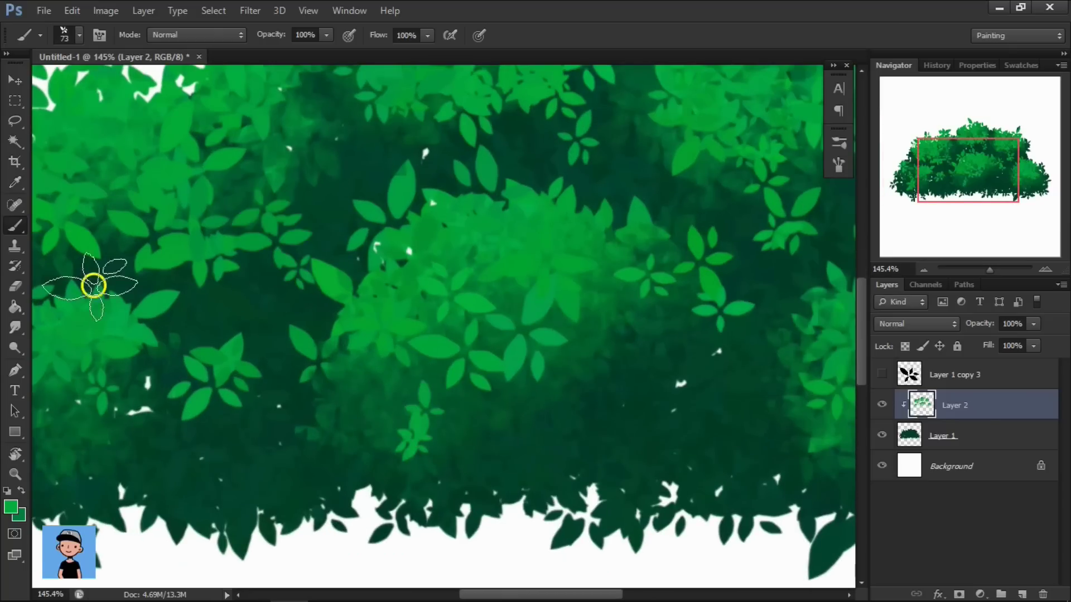
{"action": "left_click", "coordinate": [18, 327]}
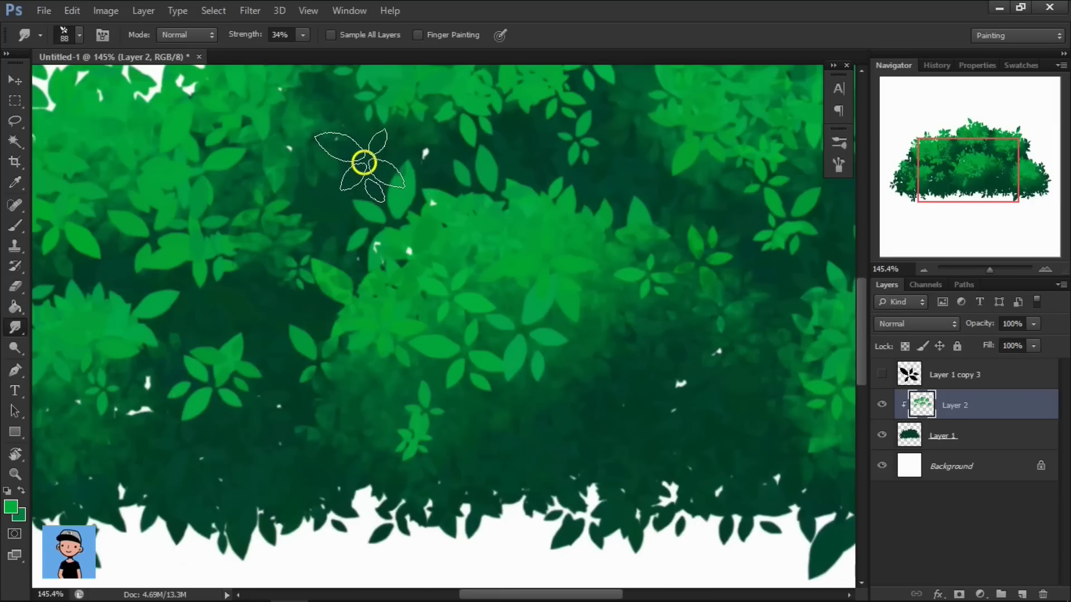
{"action": "scroll", "coordinate": [495, 306], "scroll_direction": "down", "scroll_amount": 1}
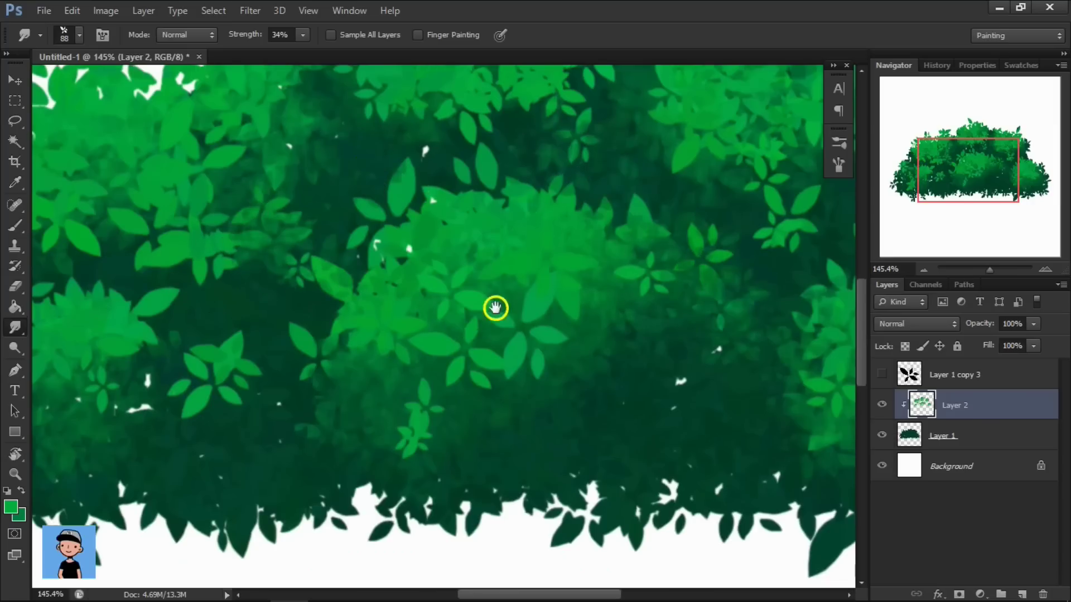
{"action": "scroll", "coordinate": [496, 307], "scroll_direction": "down", "scroll_amount": 3}
{"action": "left_click_drag", "start_coordinate": [269, 246], "coordinate": [408, 257]}
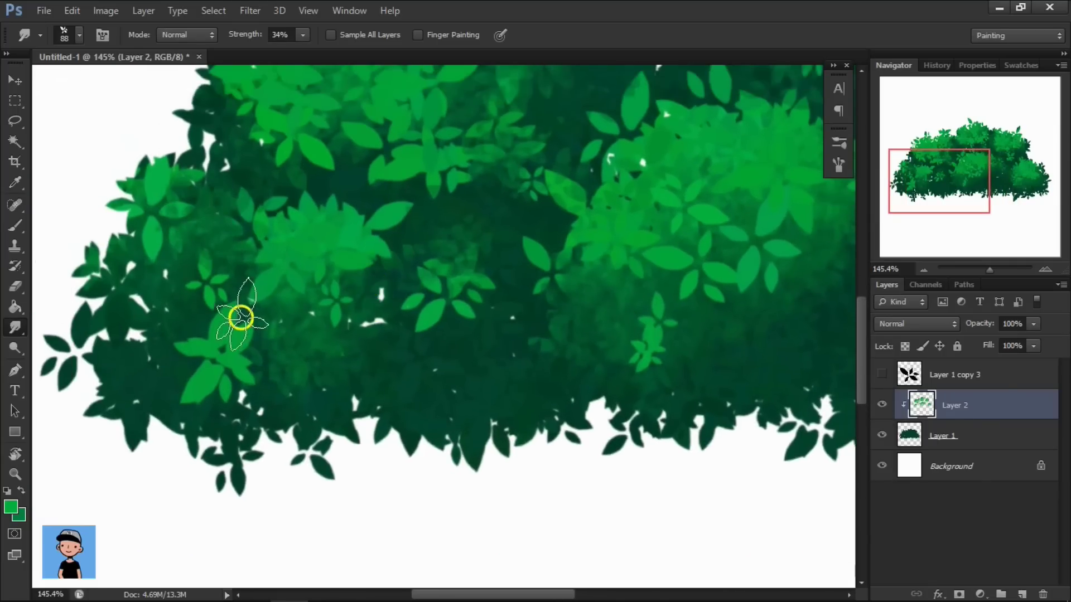
{"action": "left_click_drag", "start_coordinate": [363, 304], "coordinate": [271, 356]}
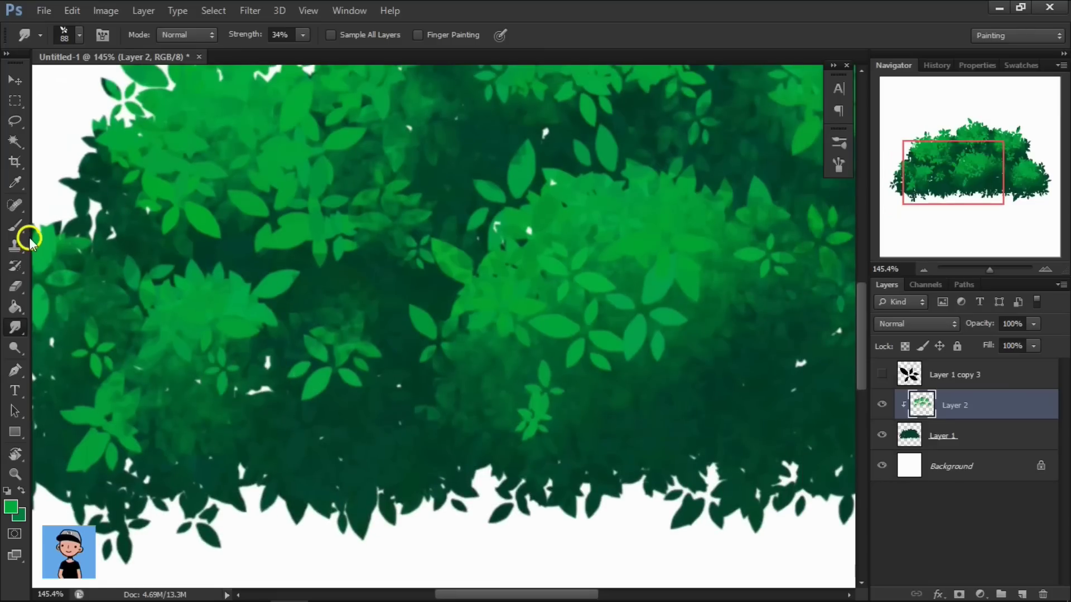
{"action": "left_click", "coordinate": [16, 228]}
{"action": "left_click_drag", "start_coordinate": [402, 246], "coordinate": [346, 222]}
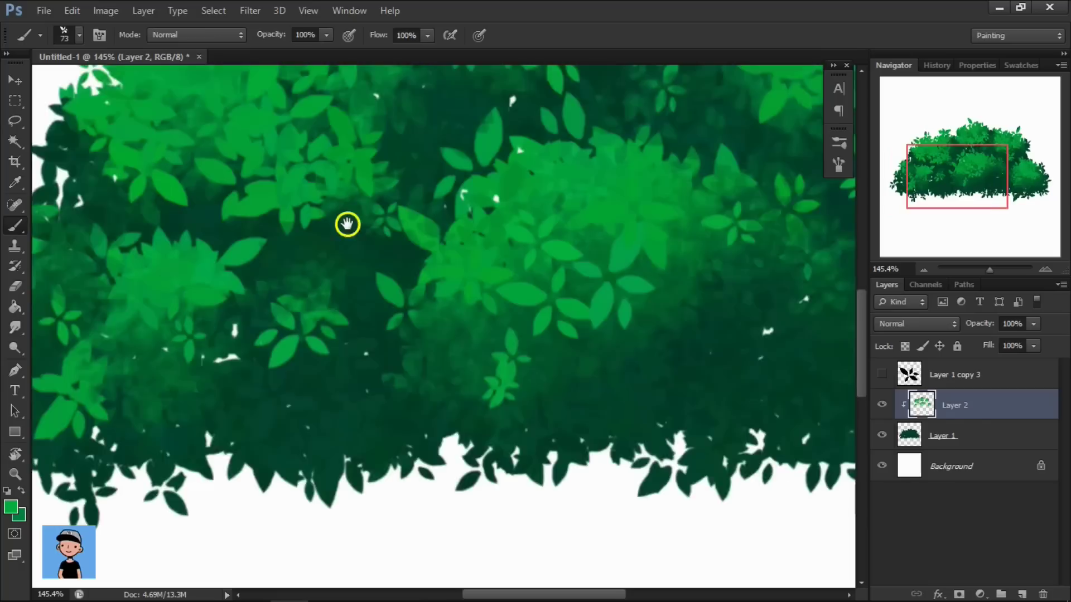
Step: Zoom out to about 50% to view the whole bush on the white canvas
{"action": "scroll", "coordinate": [485, 252], "scroll_direction": "down", "scroll_amount": 2}
{"action": "scroll", "coordinate": [477, 255], "scroll_direction": "down", "scroll_amount": 2}
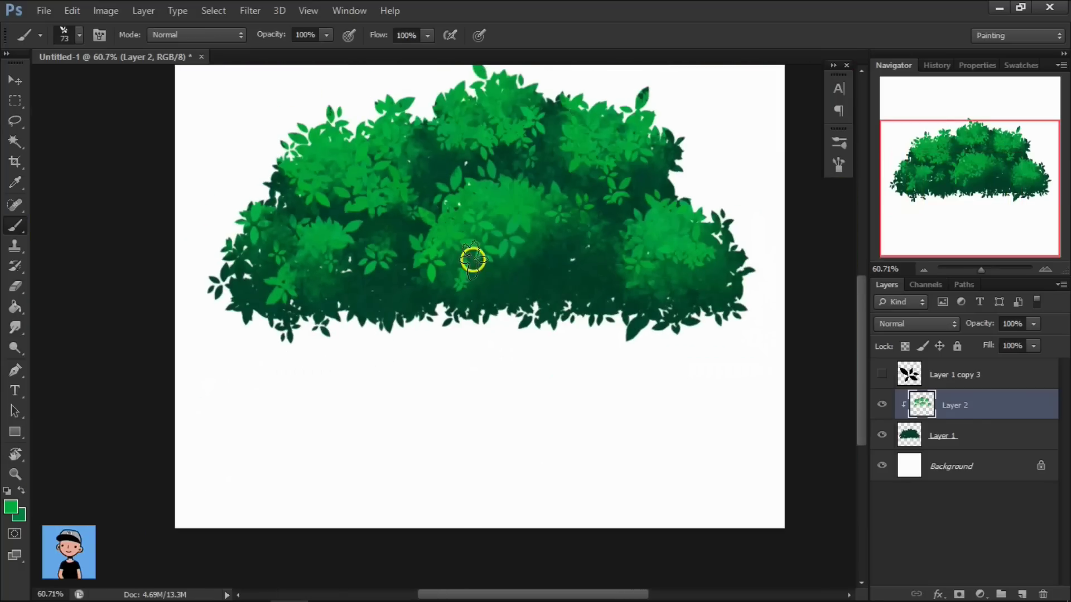
{"action": "scroll", "coordinate": [452, 383], "scroll_direction": "down", "scroll_amount": 2}
{"action": "scroll", "coordinate": [497, 423], "scroll_direction": "up", "scroll_amount": 2}
{"action": "scroll", "coordinate": [477, 427], "scroll_direction": "down", "scroll_amount": 1}
{"action": "scroll", "coordinate": [479, 431], "scroll_direction": "down", "scroll_amount": 1}
{"action": "scroll", "coordinate": [479, 432], "scroll_direction": "up", "scroll_amount": 2}
{"action": "scroll", "coordinate": [488, 437], "scroll_direction": "up", "scroll_amount": 1}
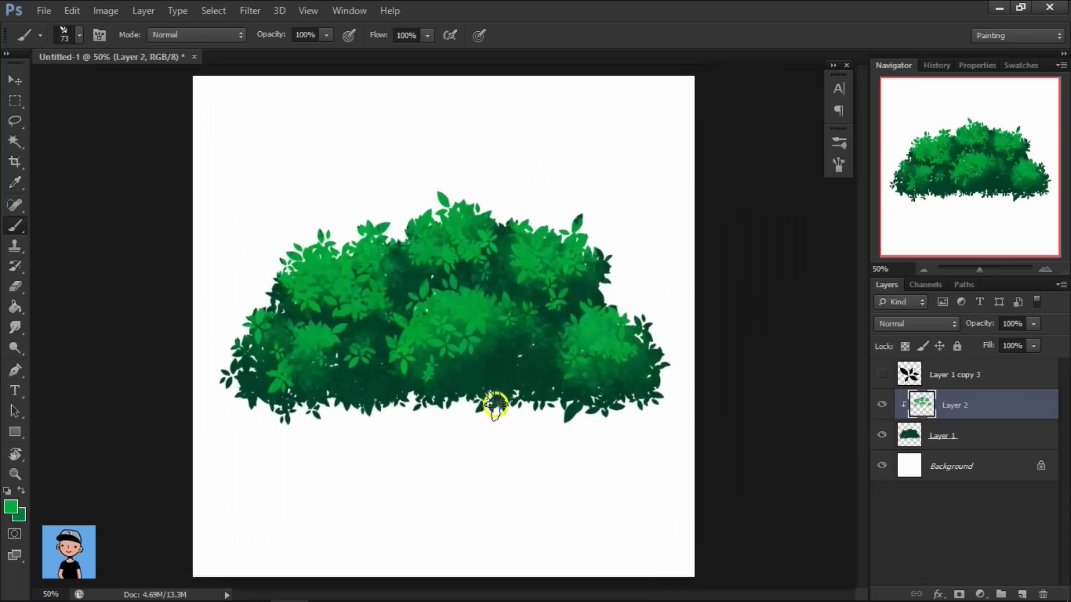